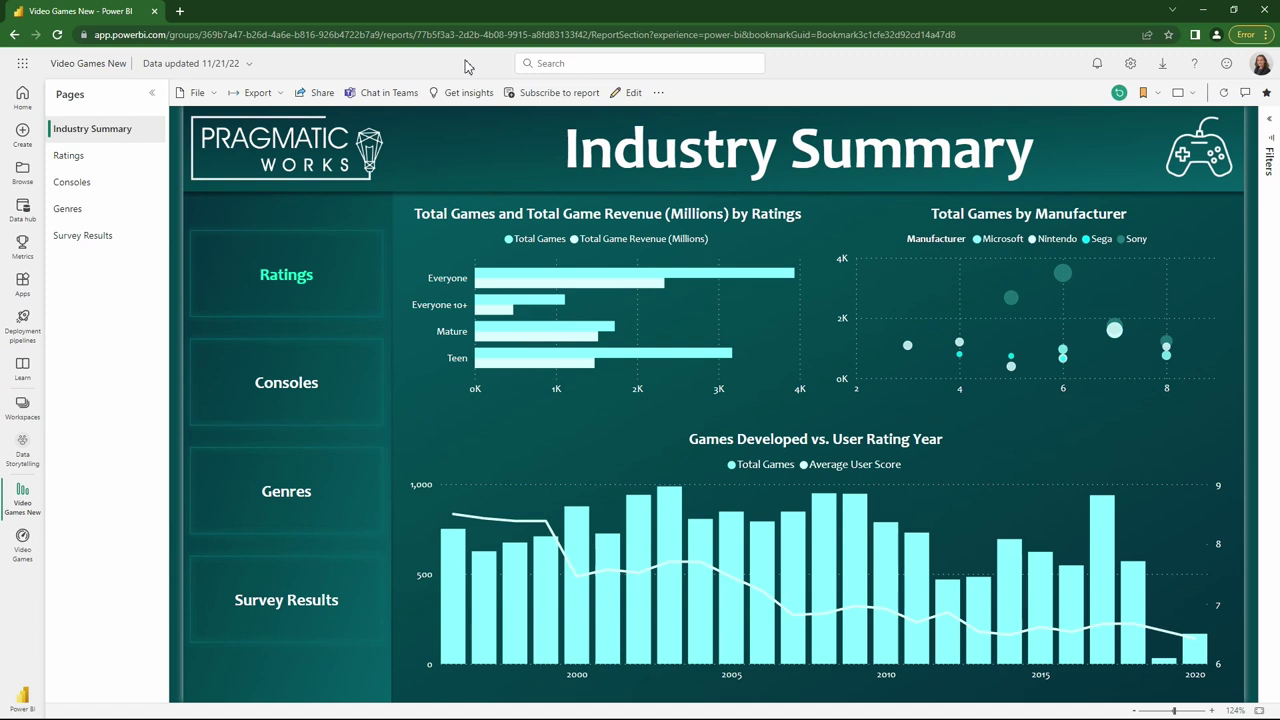
# Cross-highlight the Industry Summary visuals by the Everyone rating, a manufacturer data point, the year 2010 and the year 2001
pyautogui.click(585, 282)
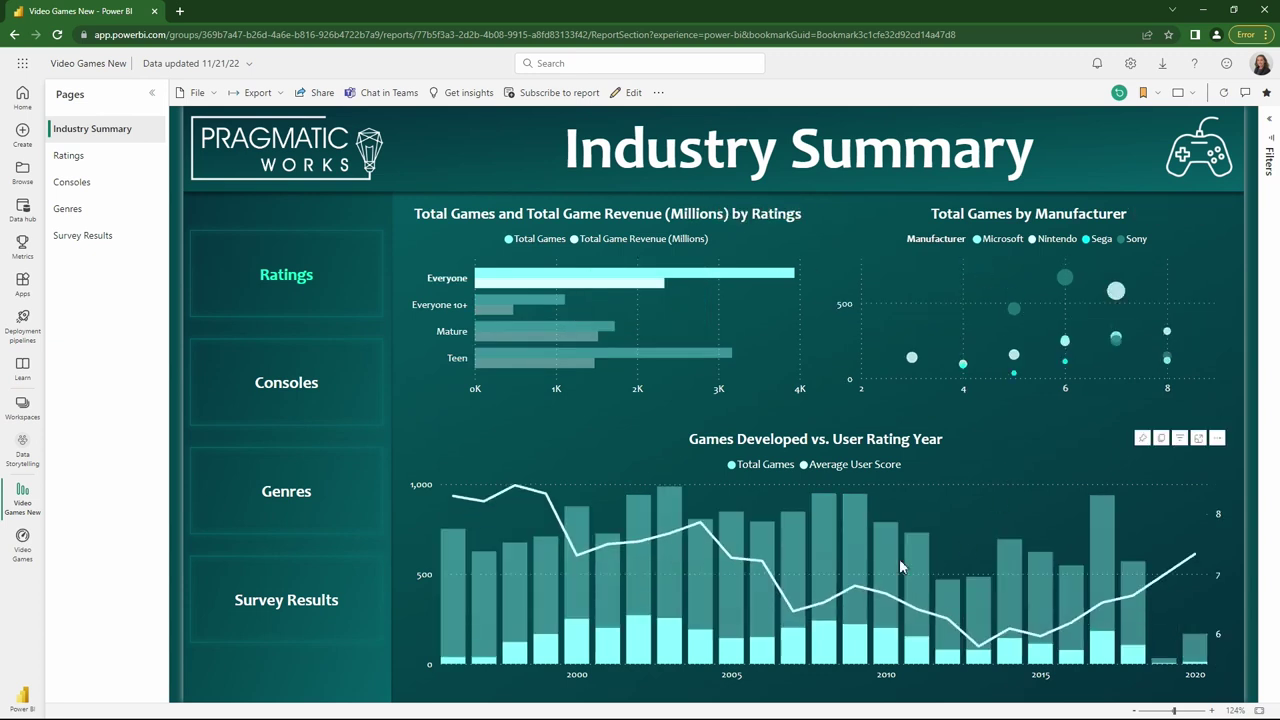
pyautogui.click(914, 359)
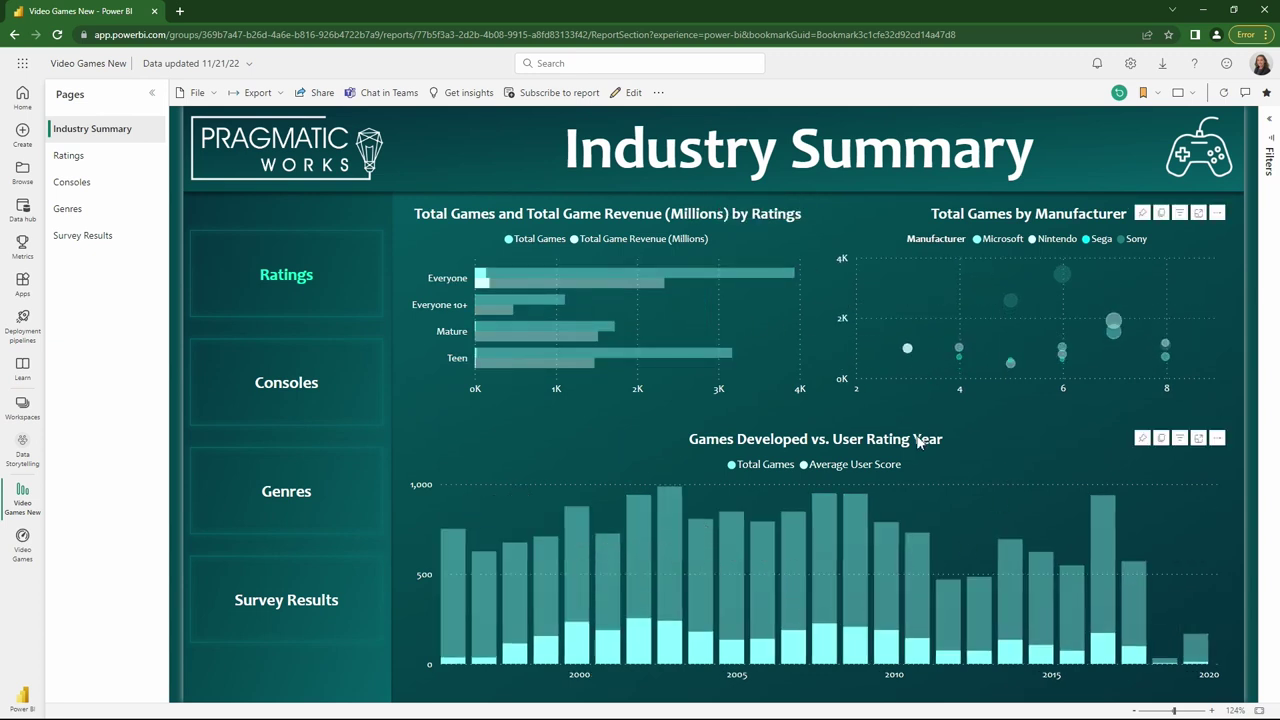
pyautogui.click(887, 557)
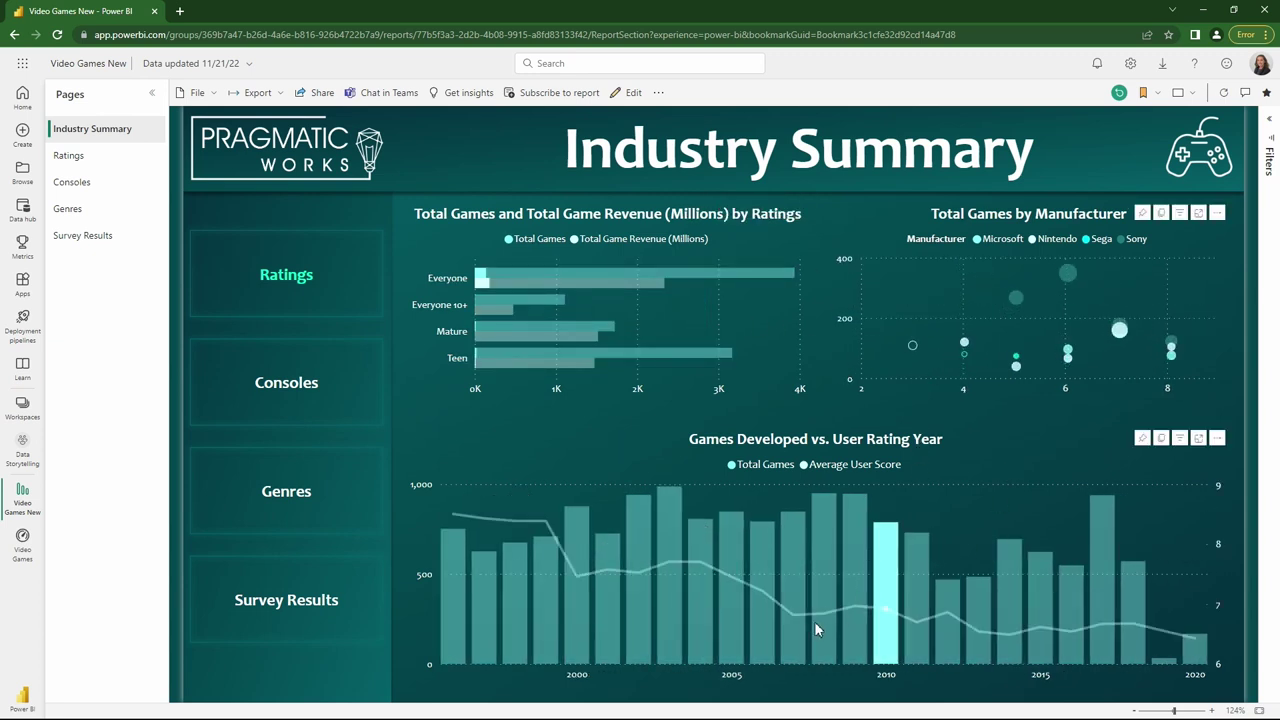
pyautogui.click(615, 596)
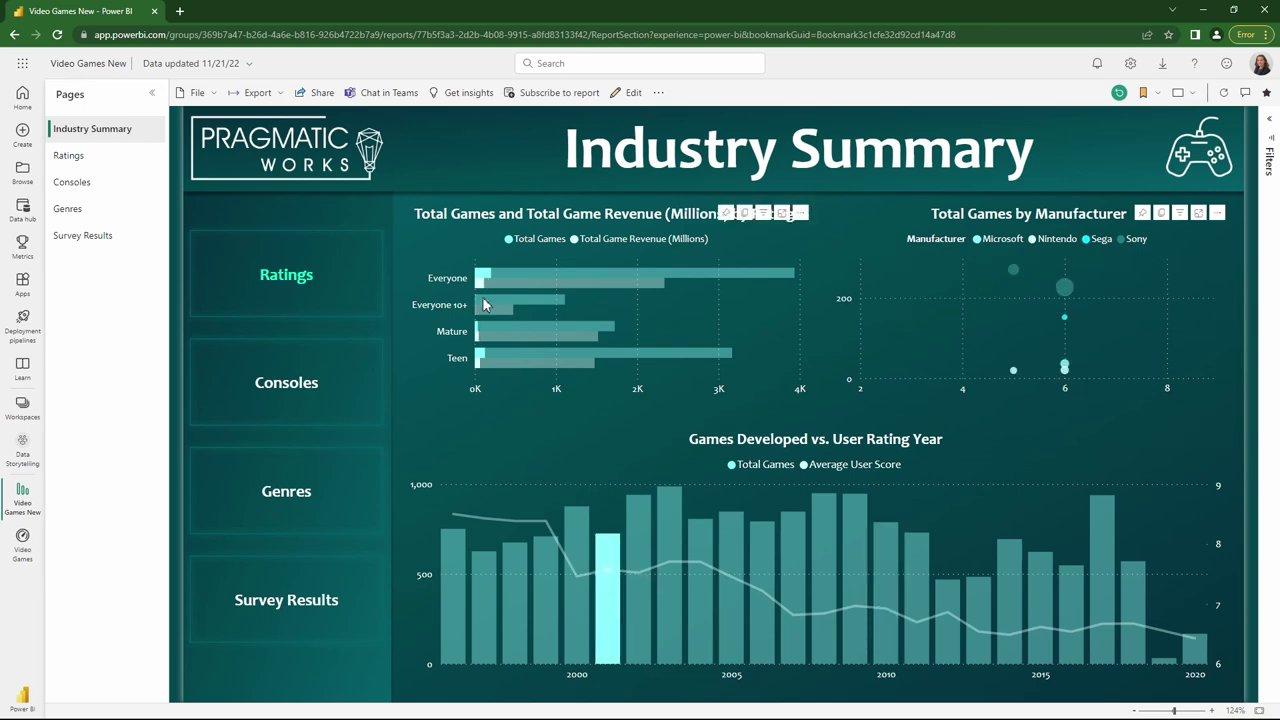
# View the Ratings and Consoles report pages, and drill down into the Wii column of the console revenue chart
pyautogui.click(314, 279)
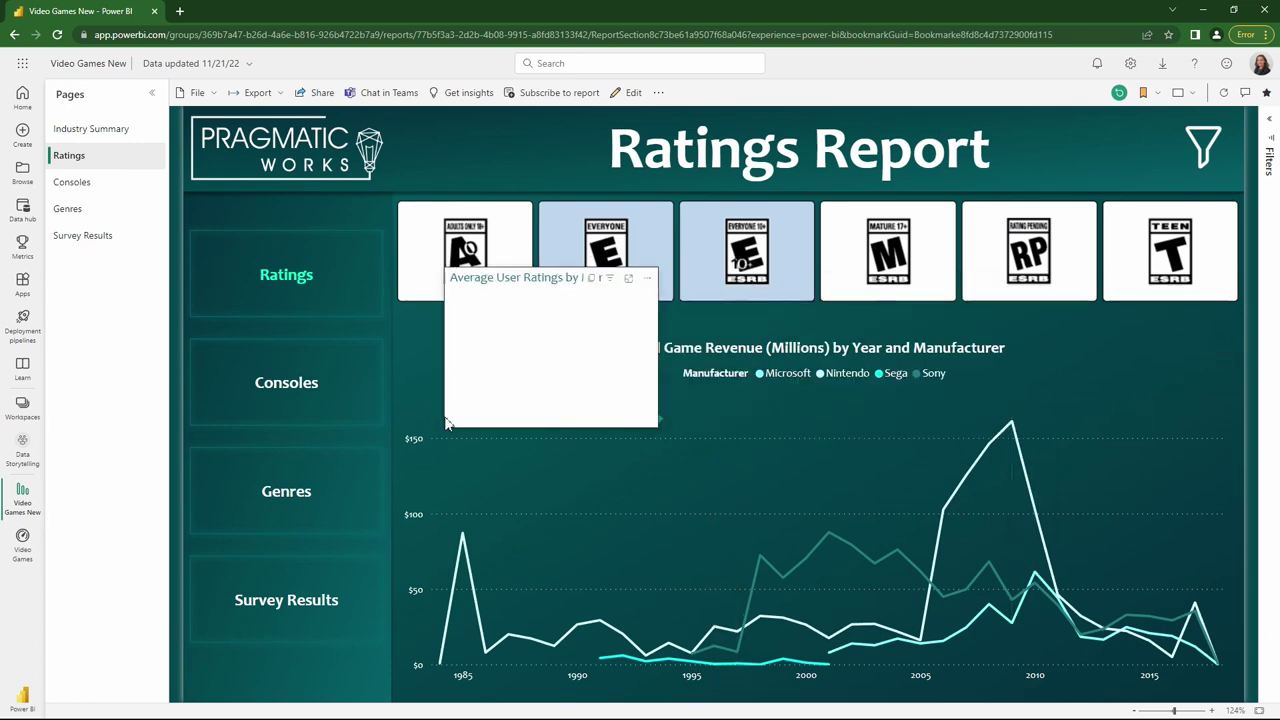
pyautogui.click(323, 411)
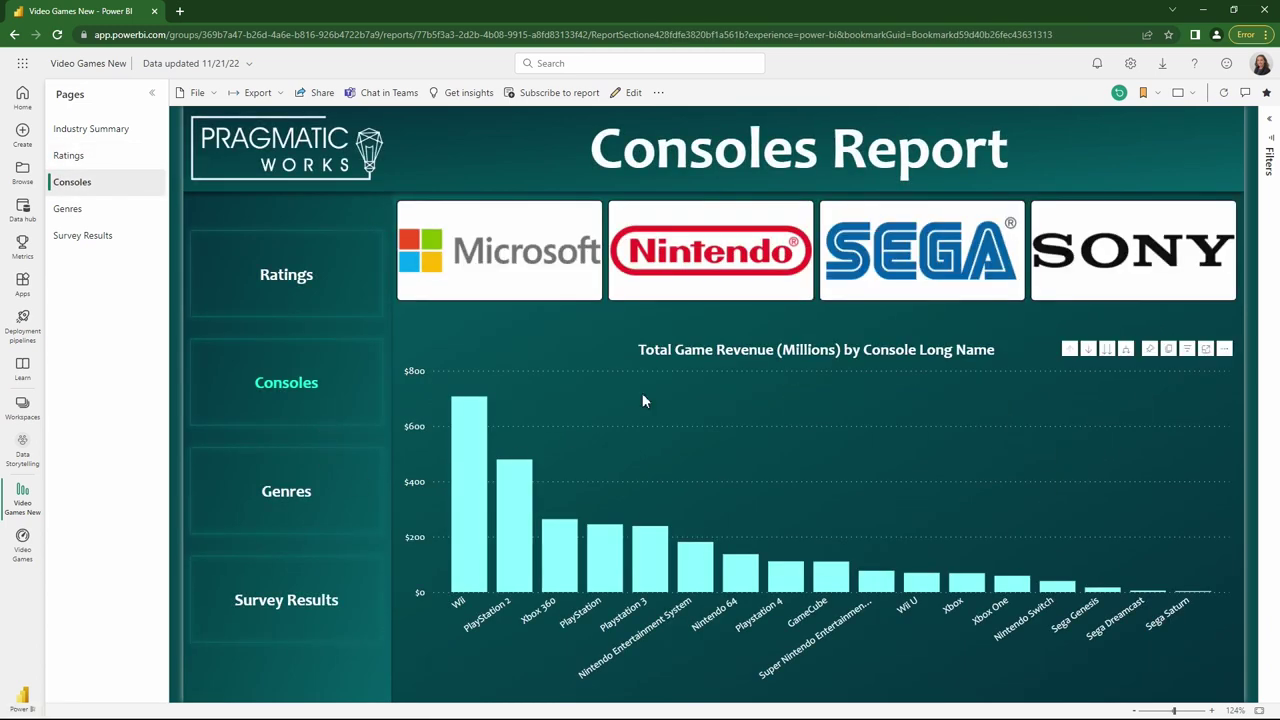
pyautogui.click(1090, 352)
pyautogui.click(471, 490)
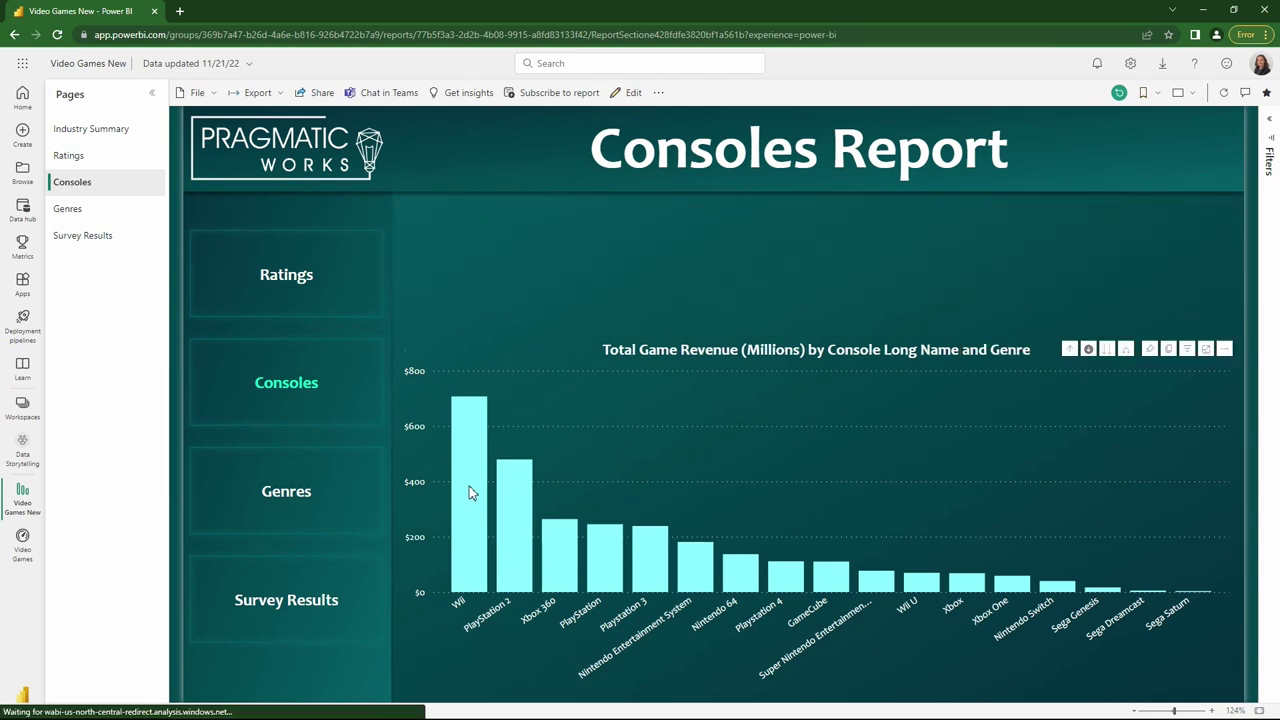
# View the Genres and Survey Results report pages and return to the Industry Summary page
pyautogui.click(312, 491)
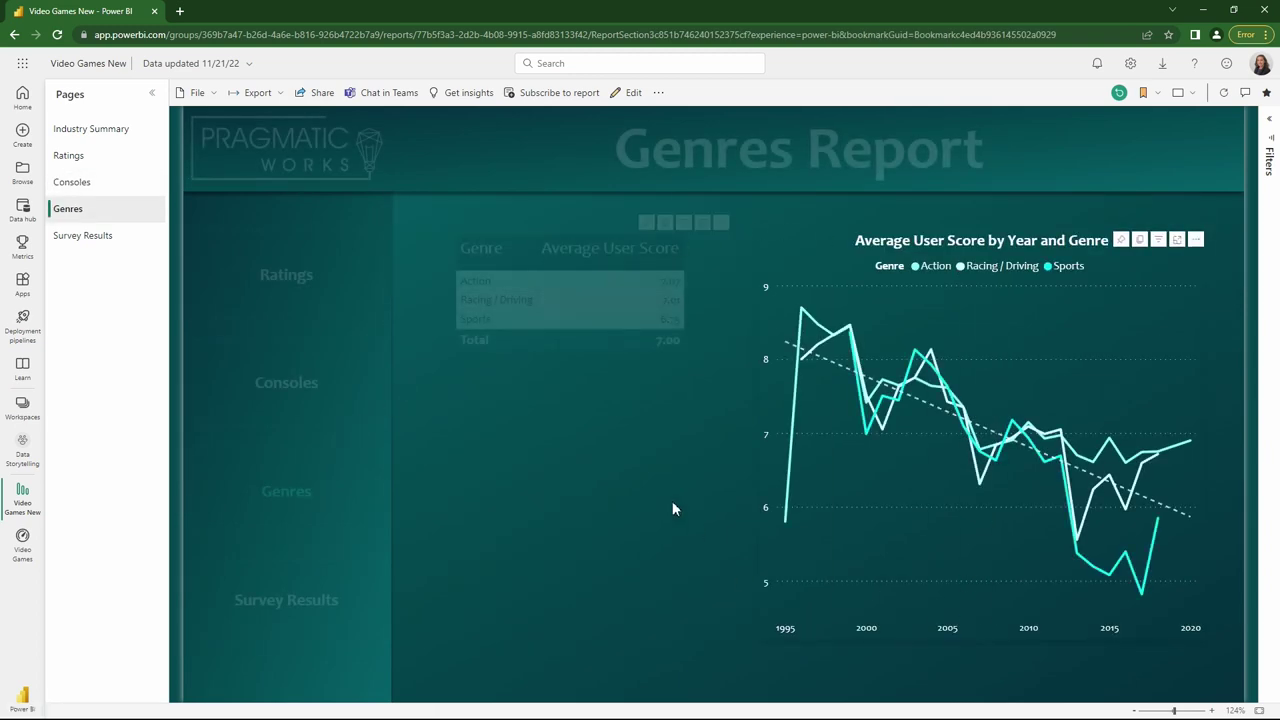
pyautogui.click(310, 620)
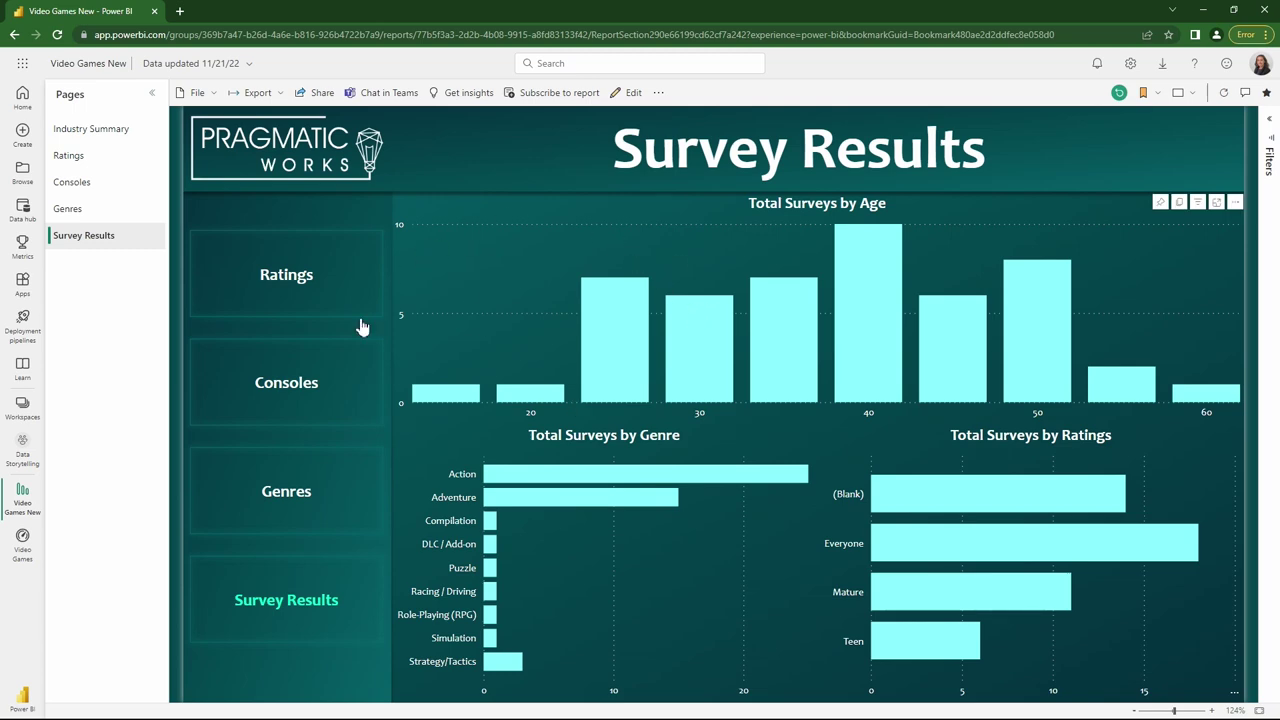
pyautogui.click(300, 165)
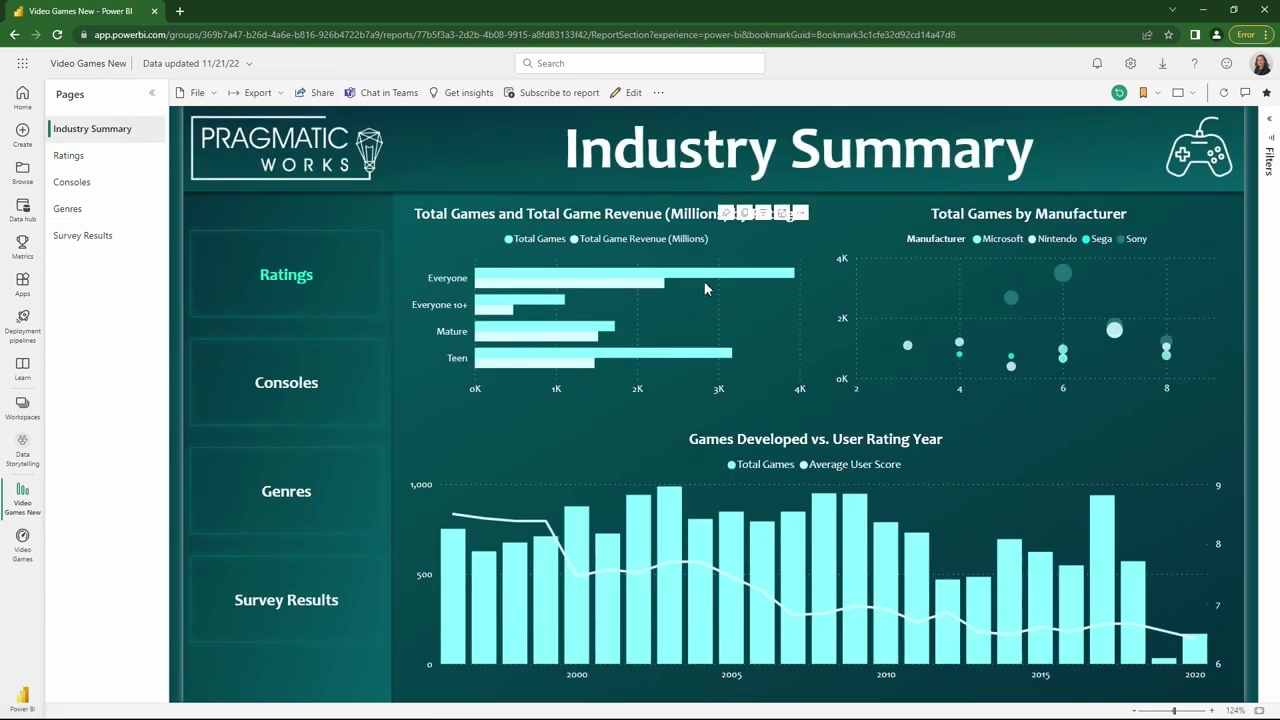
# Drill through from the 2004 column of Games Developed vs. User Rating Year to the game details, and return to Industry Summary
pyautogui.rightClick(706, 545)
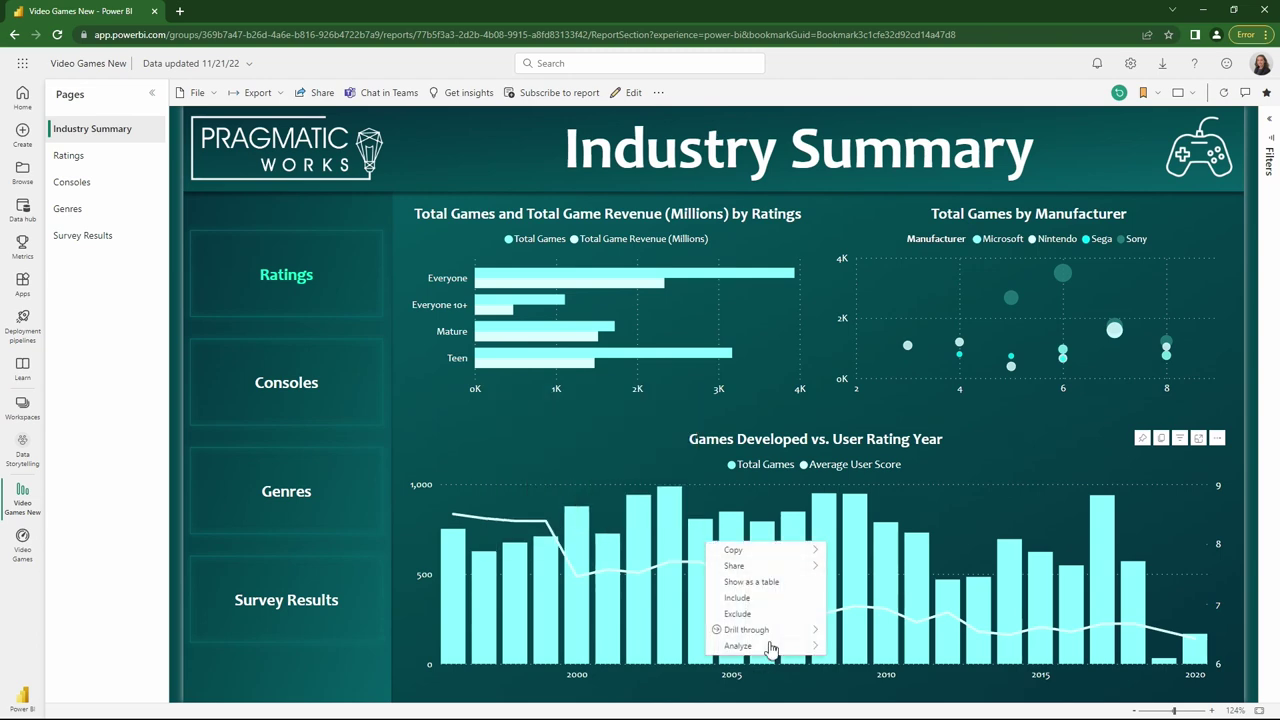
pyautogui.moveTo(766, 630)
pyautogui.click(858, 629)
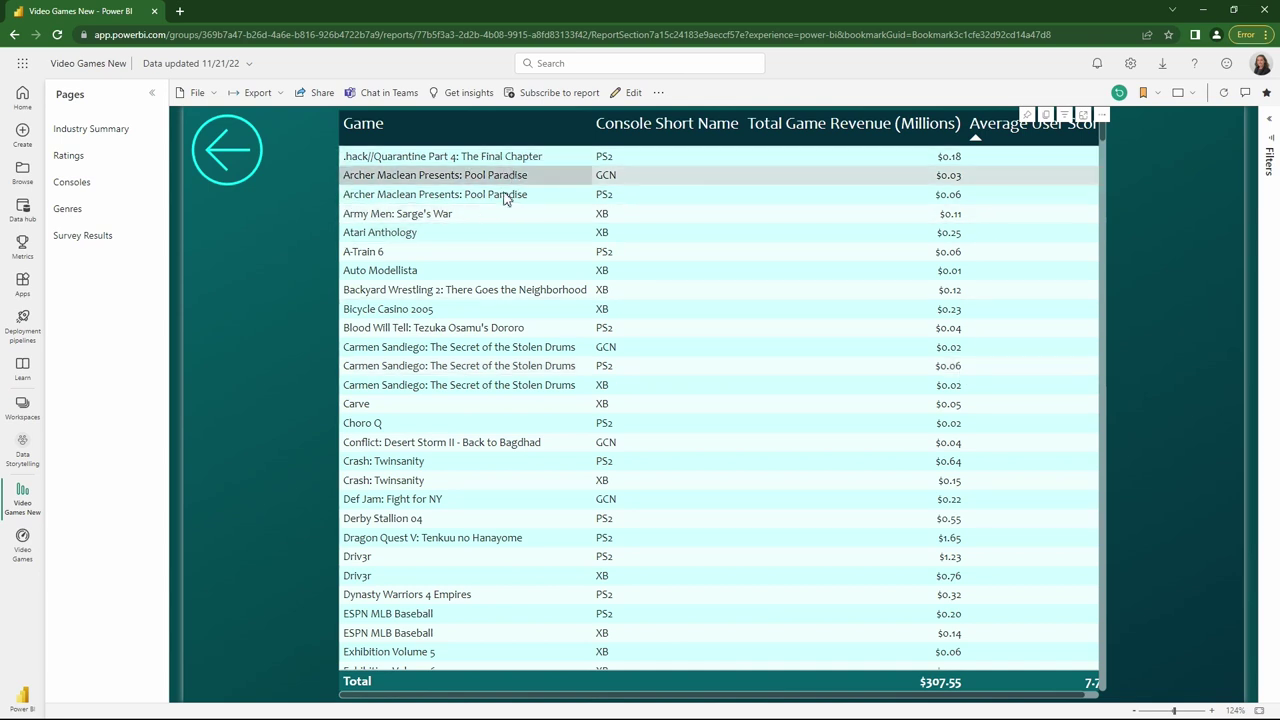
pyautogui.click(230, 165)
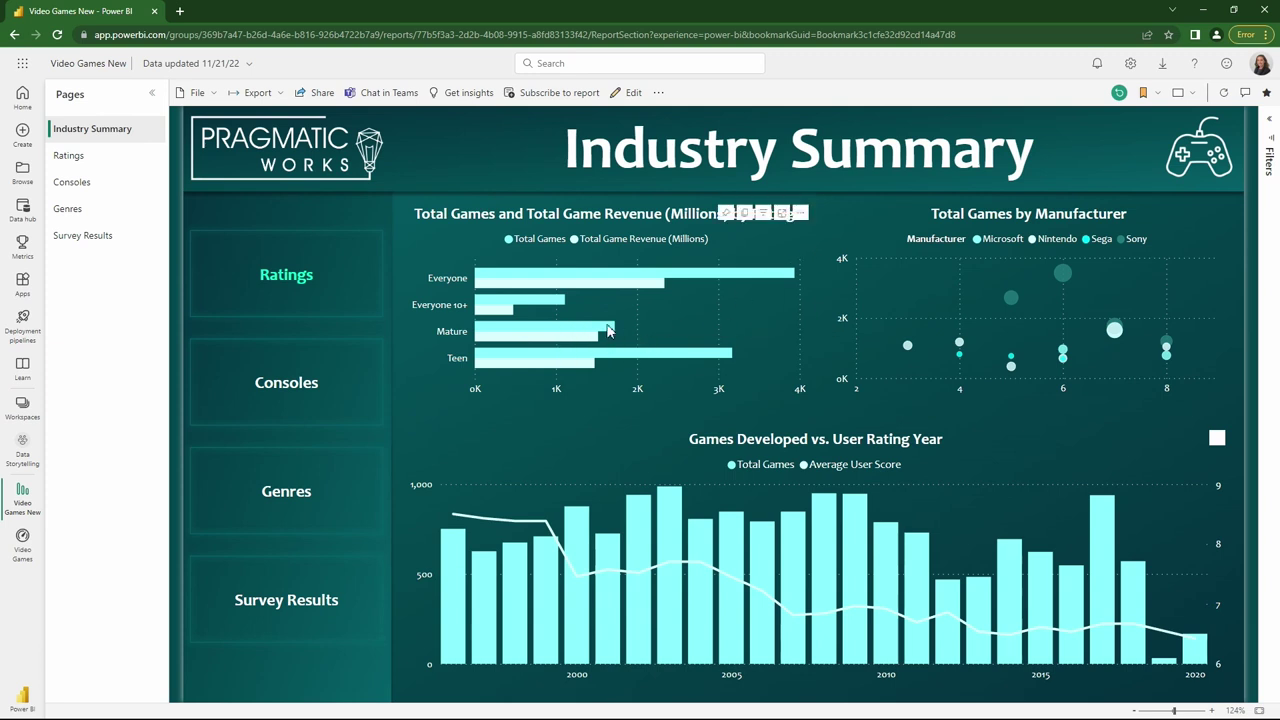
# Pin the Total Games and Total Game Revenue by Ratings chart to the existing Video Games dashboard, using the destination theme
pyautogui.moveTo(606, 324)
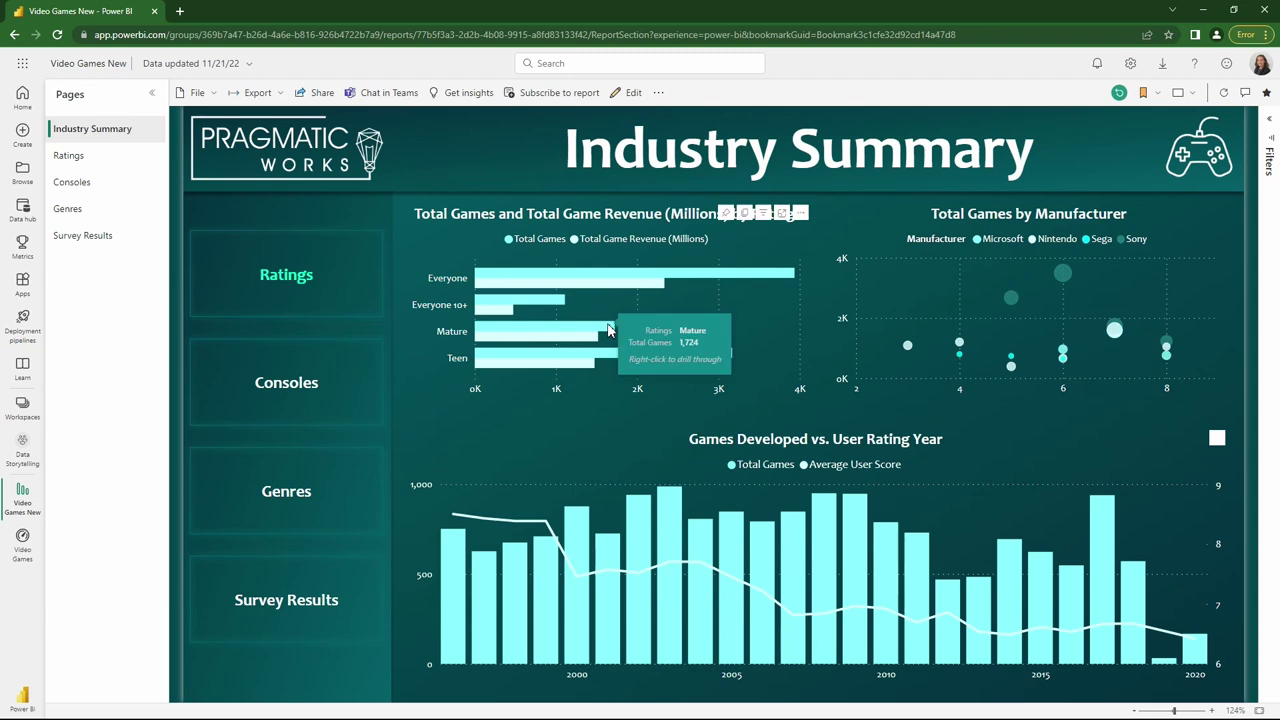
pyautogui.click(727, 214)
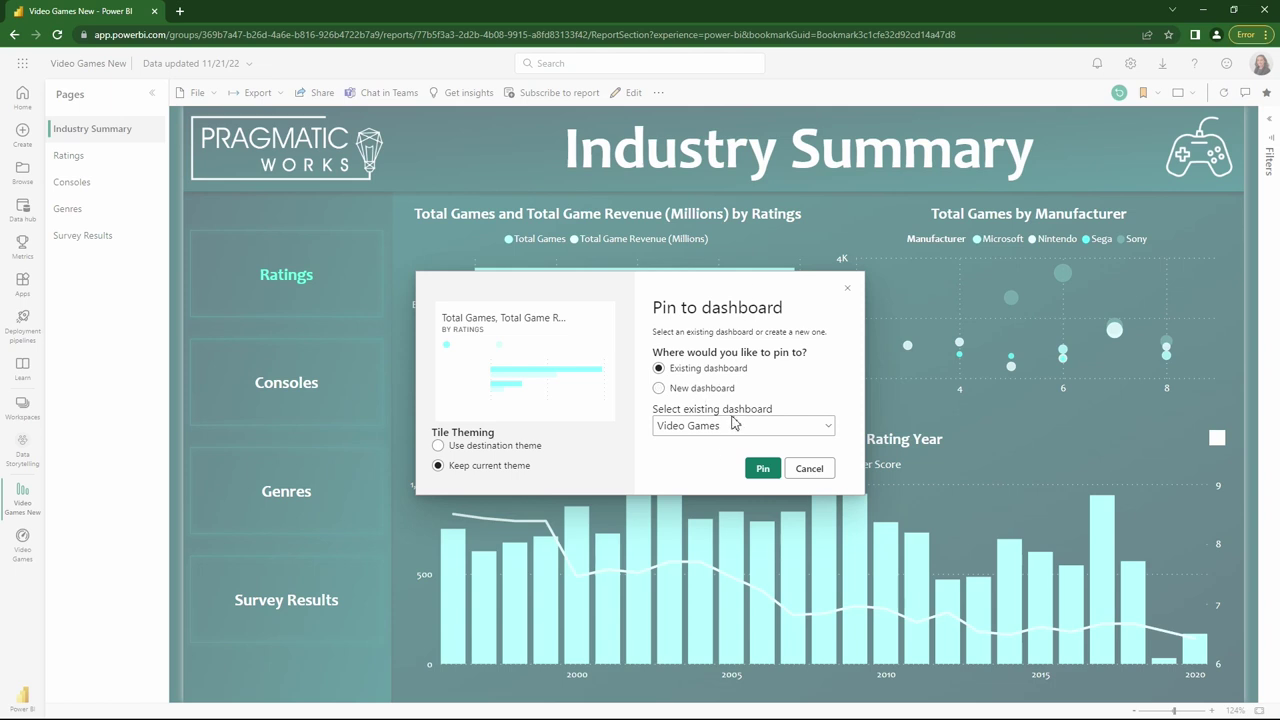
pyautogui.click(820, 432)
pyautogui.click(824, 430)
pyautogui.click(439, 447)
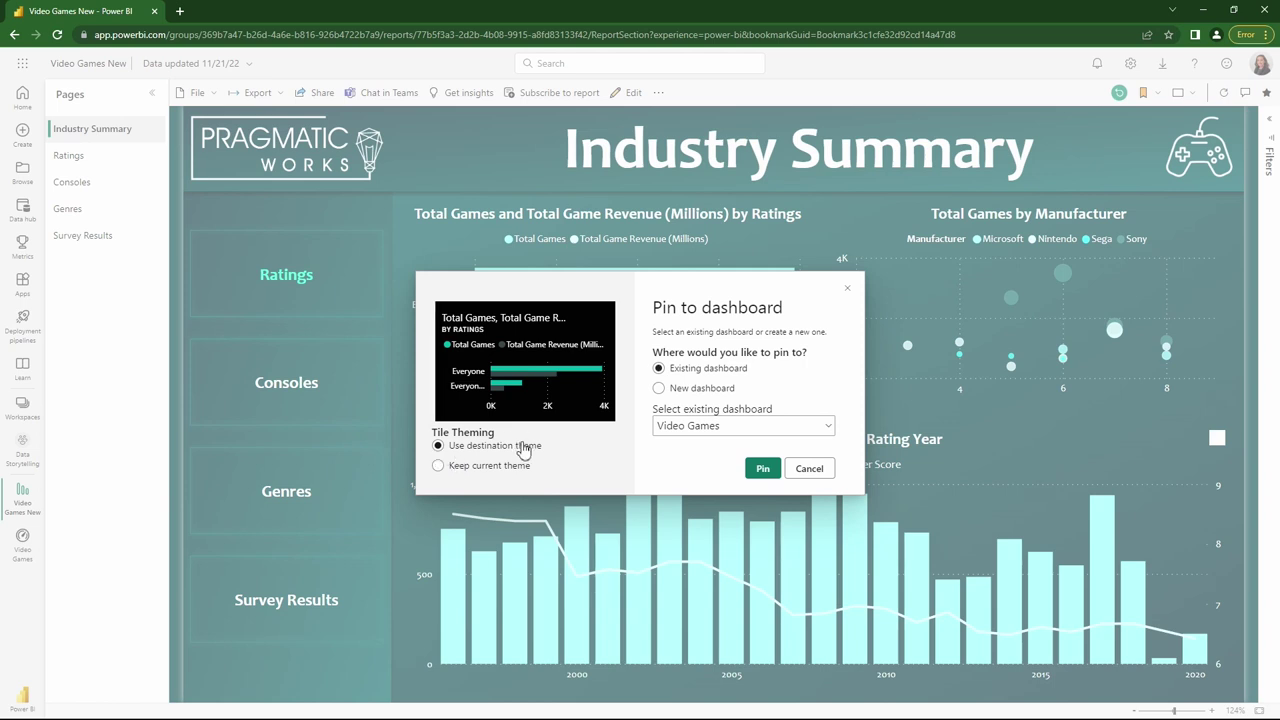
pyautogui.click(765, 470)
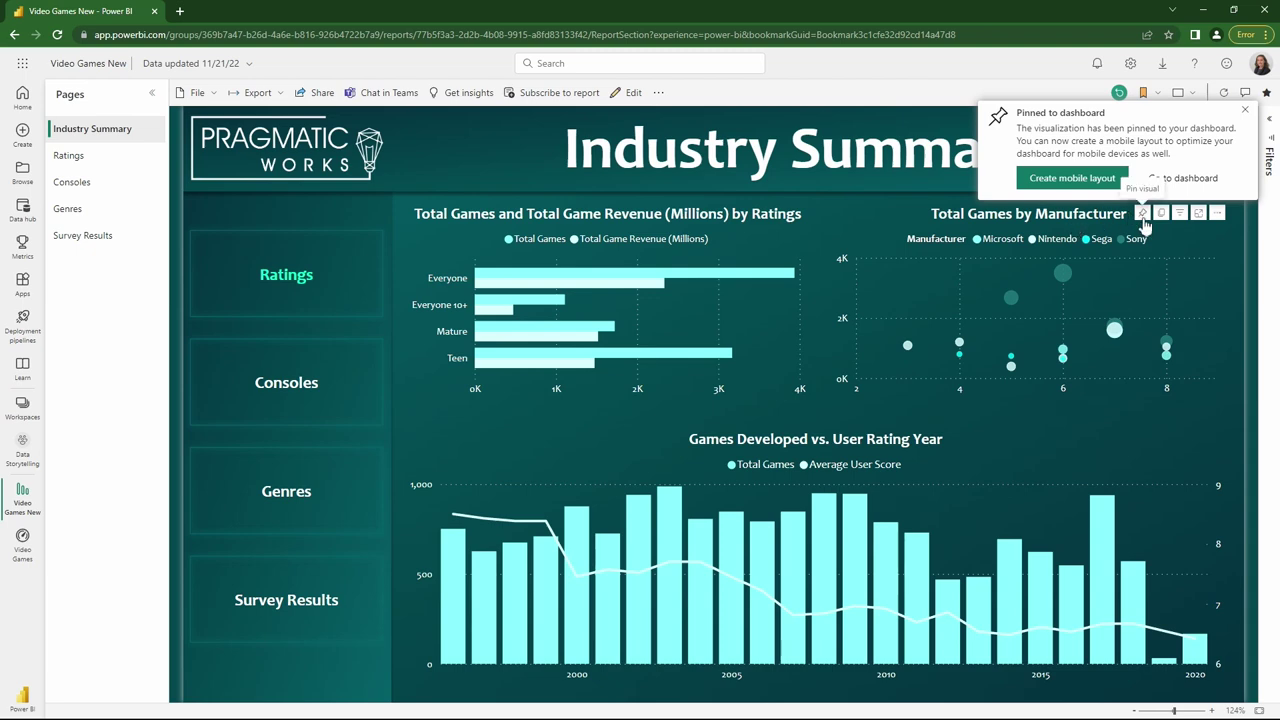
# Pin the Total Games by Manufacturer chart to the existing Video Games dashboard, using the destination theme
pyautogui.click(1143, 218)
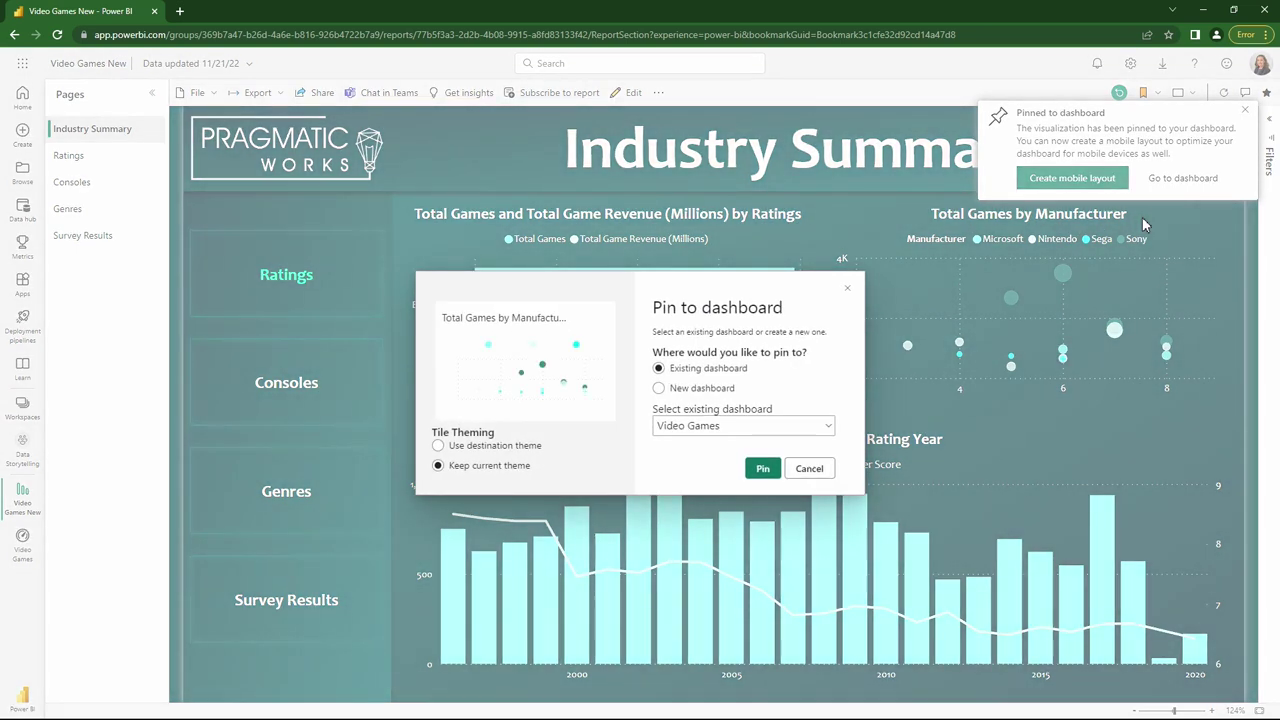
pyautogui.click(439, 446)
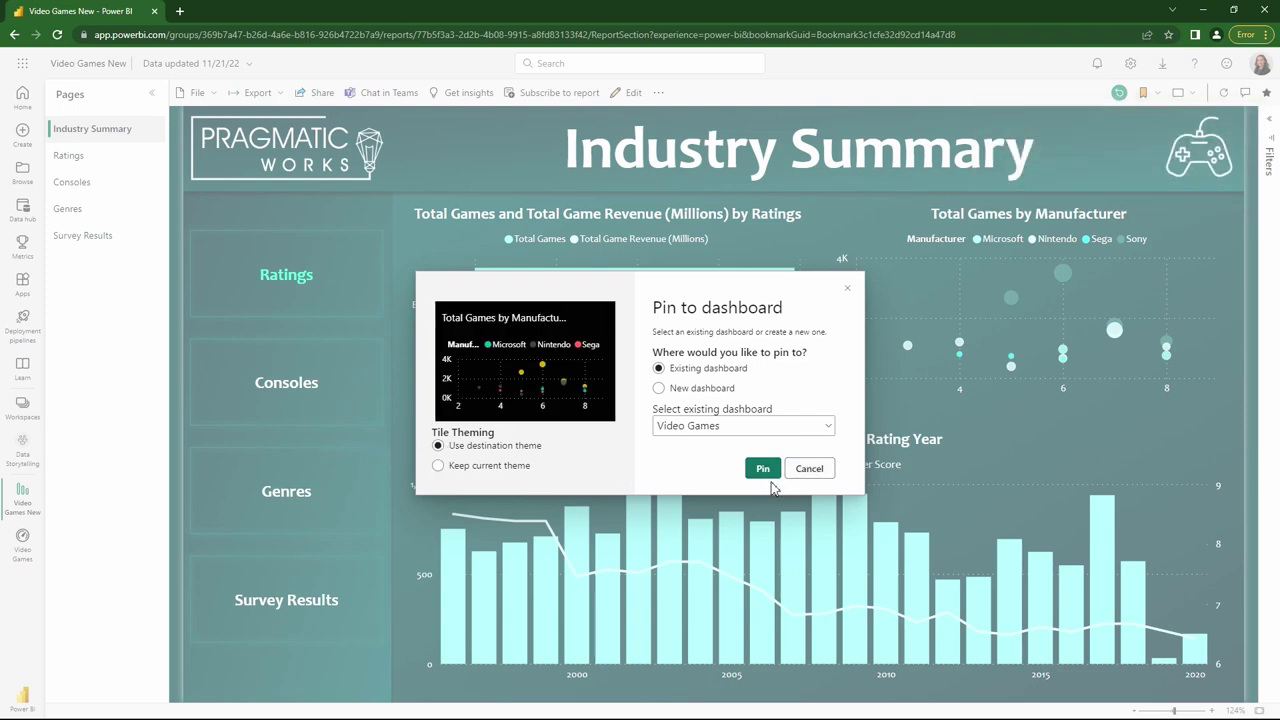
pyautogui.click(760, 470)
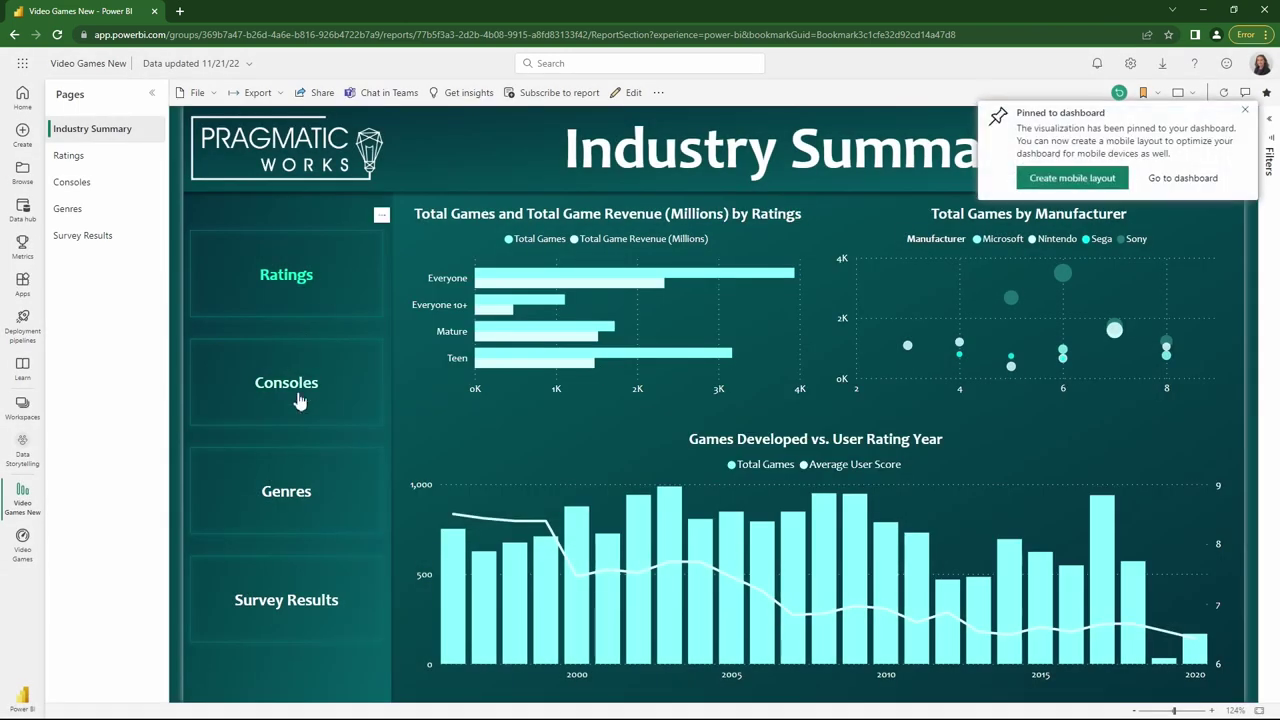
# Pin the Average User Score by Year and Genre chart from the Genres page to the Video Games dashboard with the destination theme
pyautogui.click(294, 492)
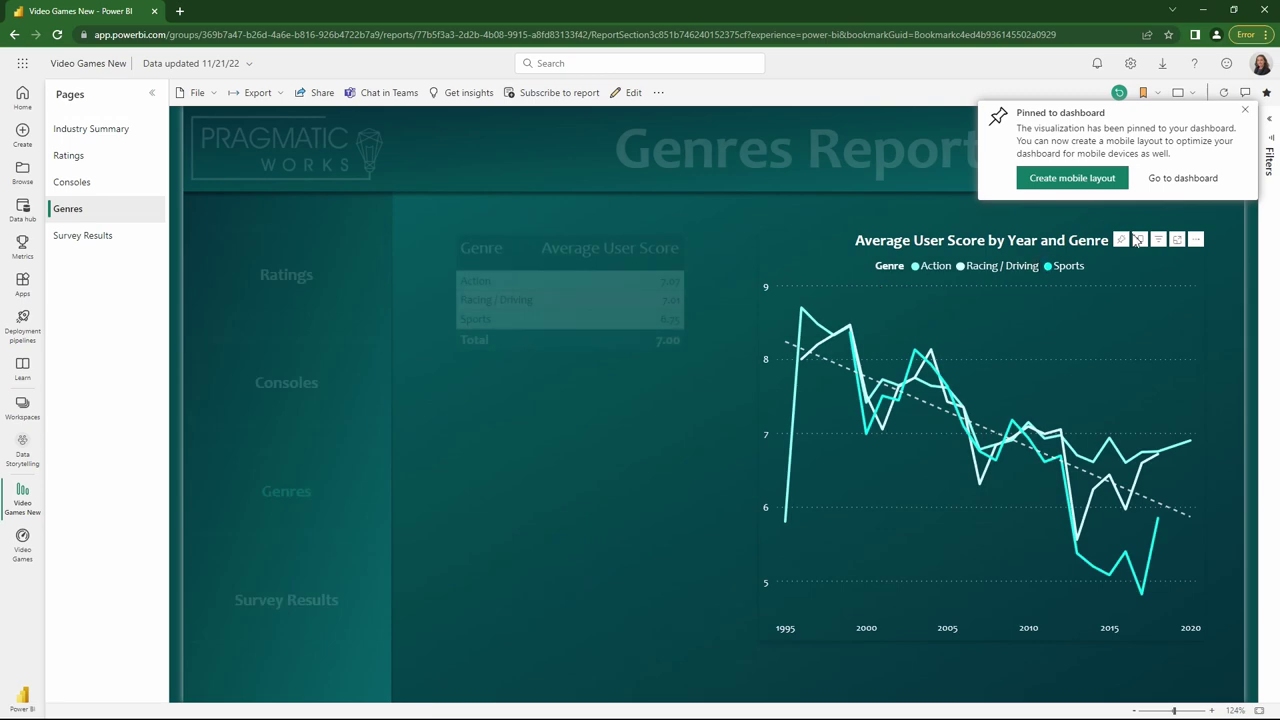
pyautogui.click(1122, 242)
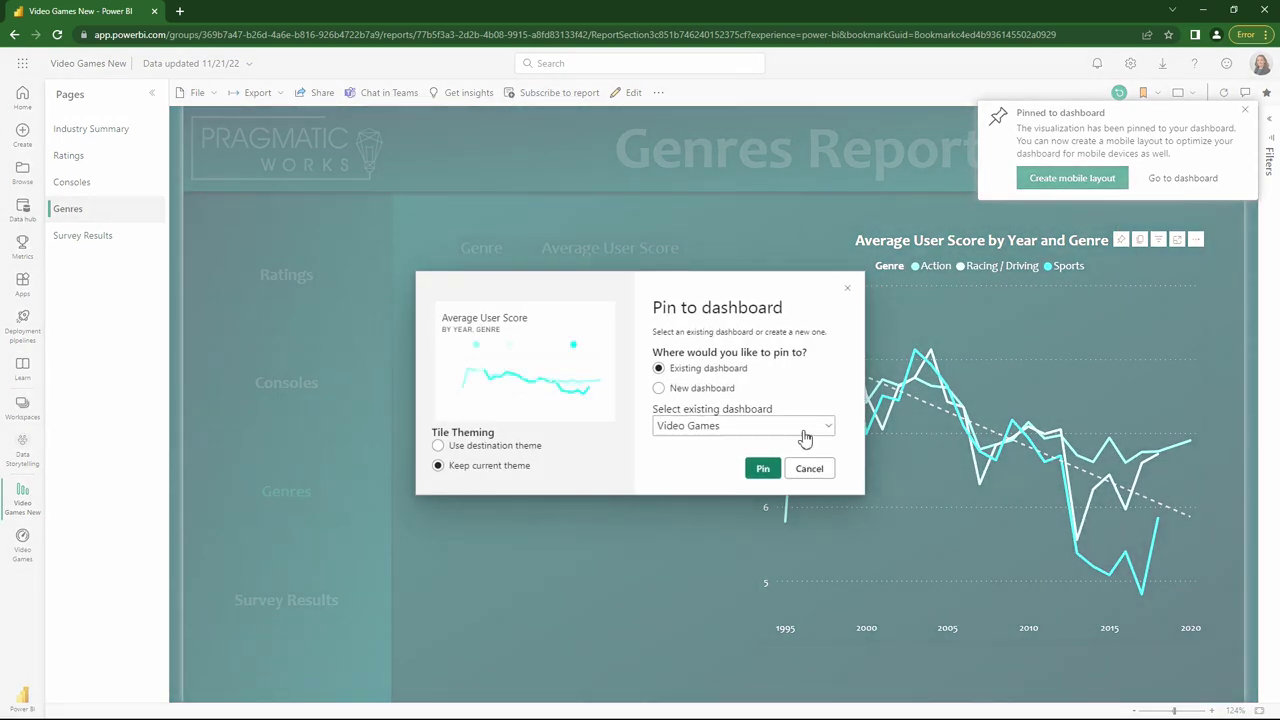
pyautogui.click(440, 446)
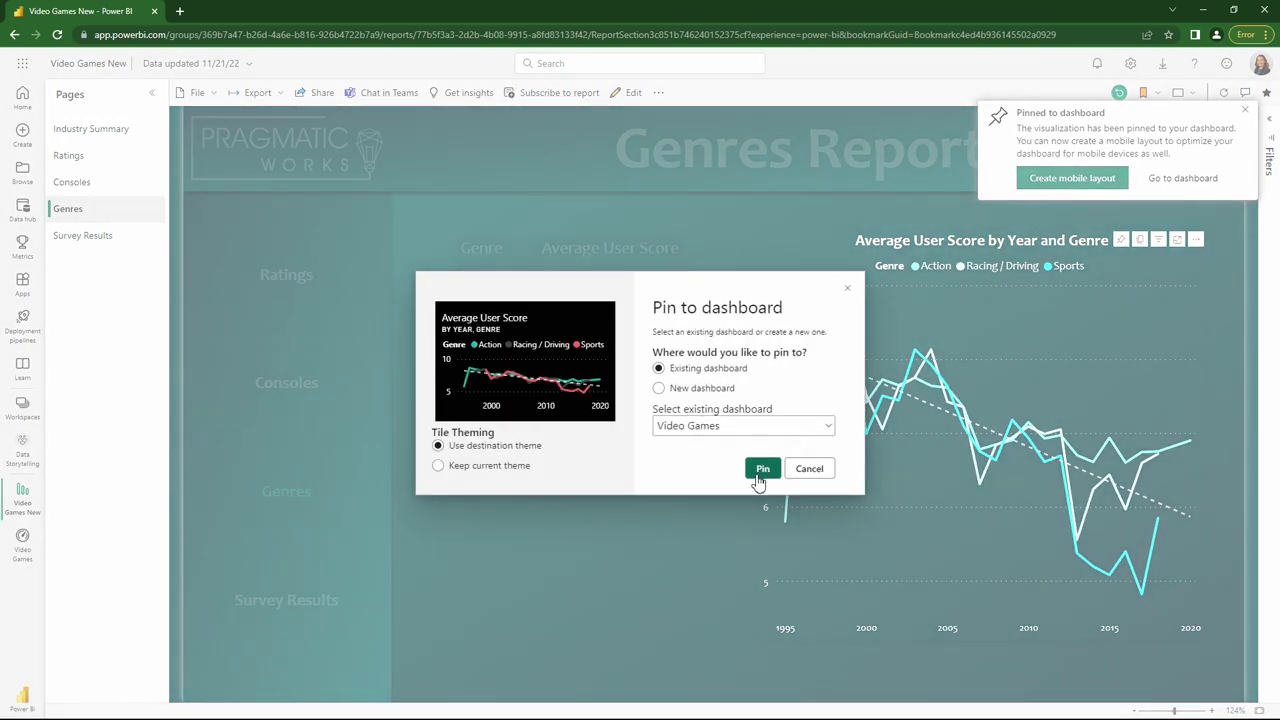
pyautogui.click(760, 470)
# Pin the Total Game Revenue by Console Long Name chart from the Consoles page to the Video Games dashboard with the destination theme
pyautogui.click(318, 396)
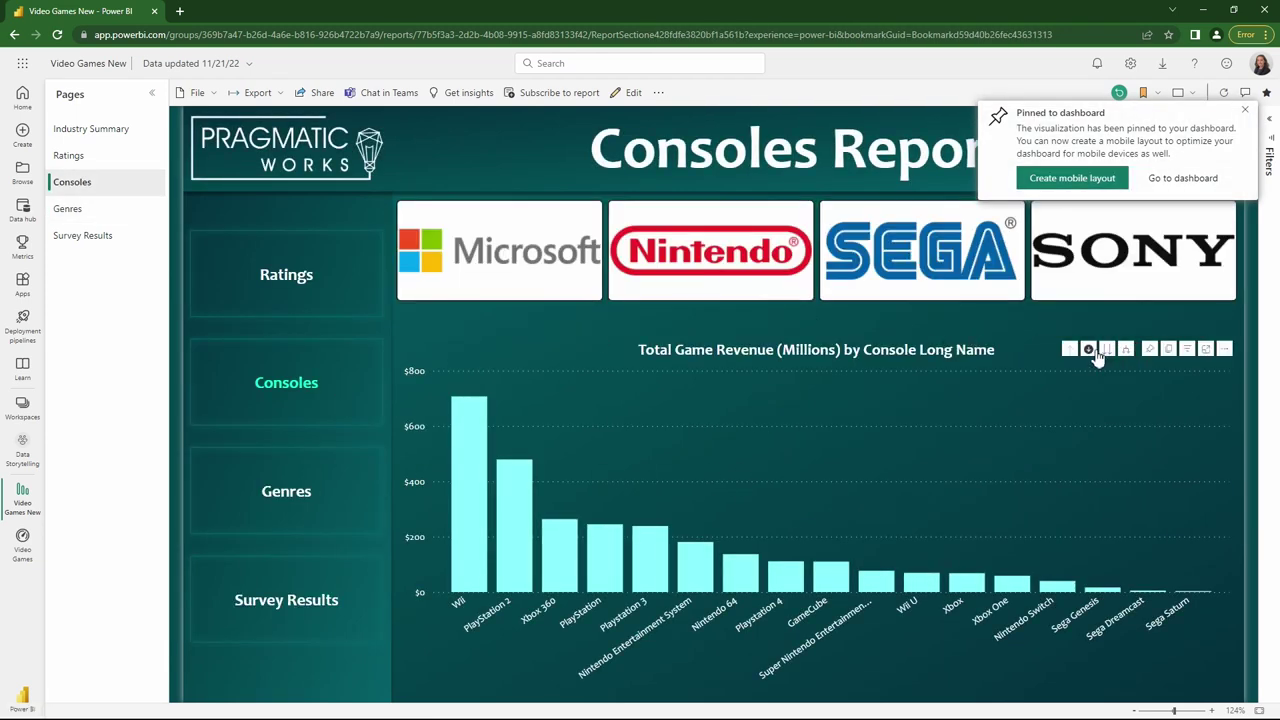
pyautogui.click(1148, 349)
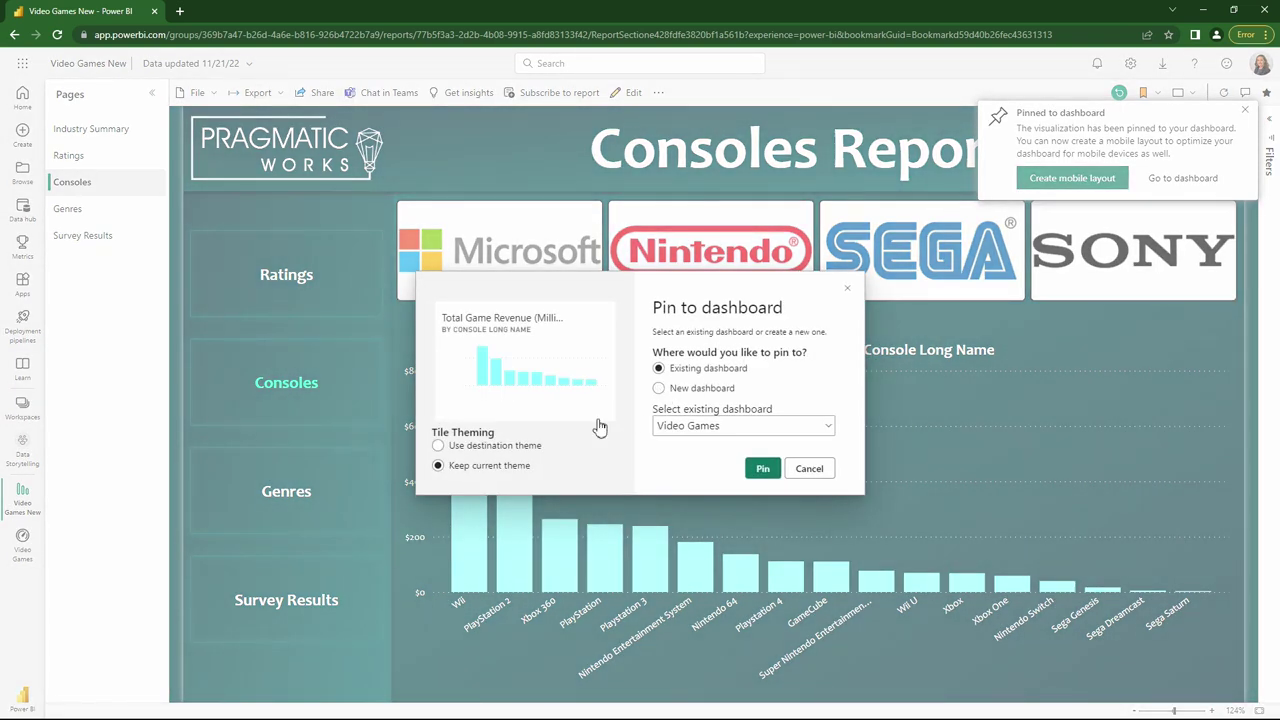
pyautogui.click(439, 449)
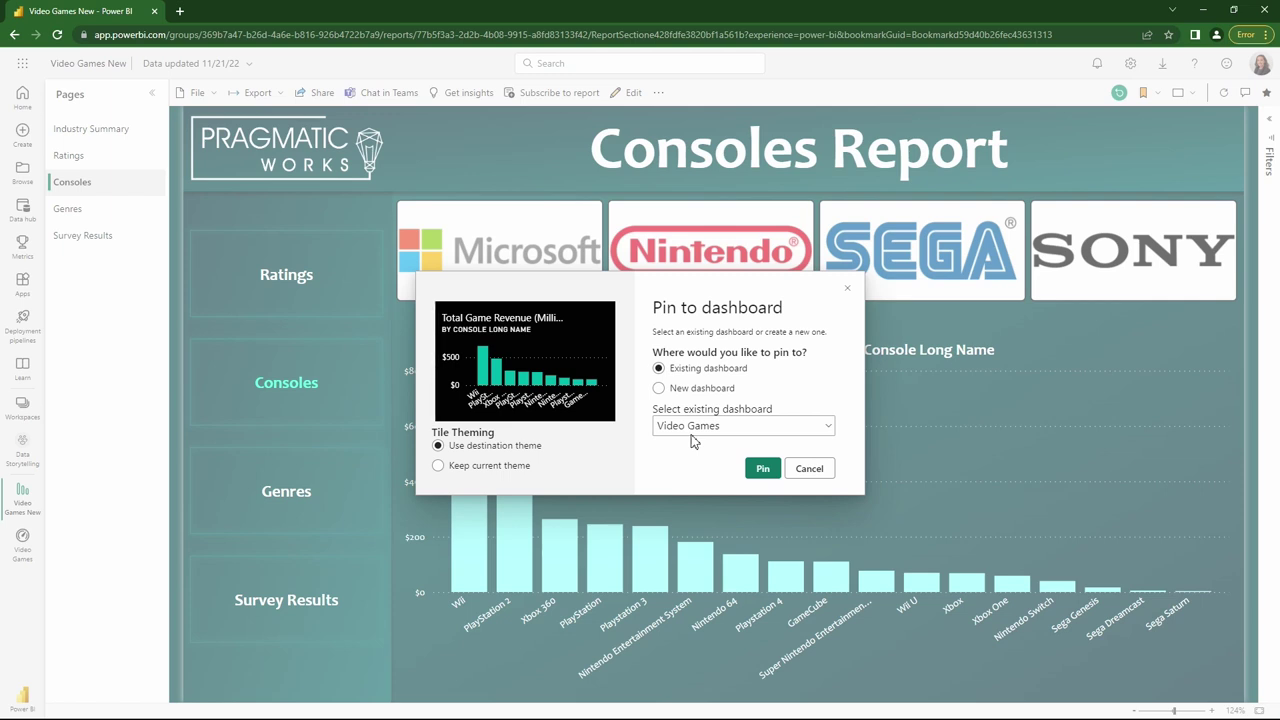
pyautogui.click(771, 475)
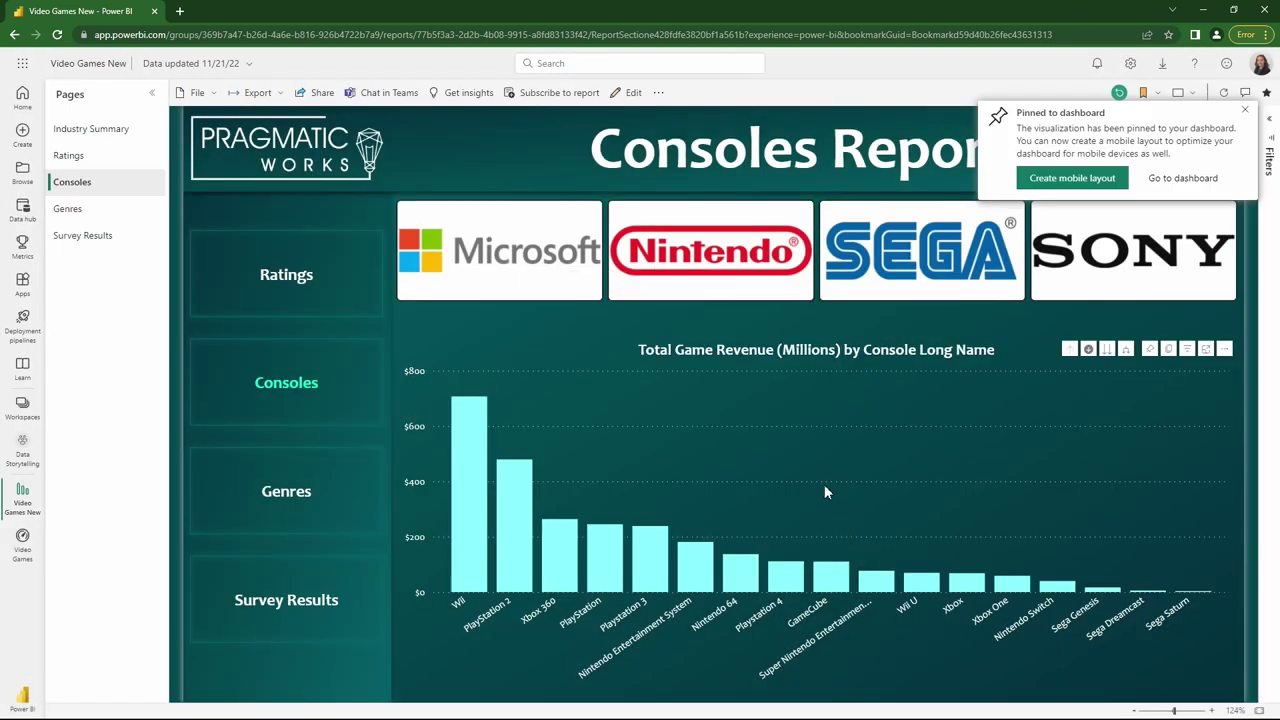
# Go to the Data Storytelling workspace and open the Video Games dashboard from its content list
pyautogui.click(33, 463)
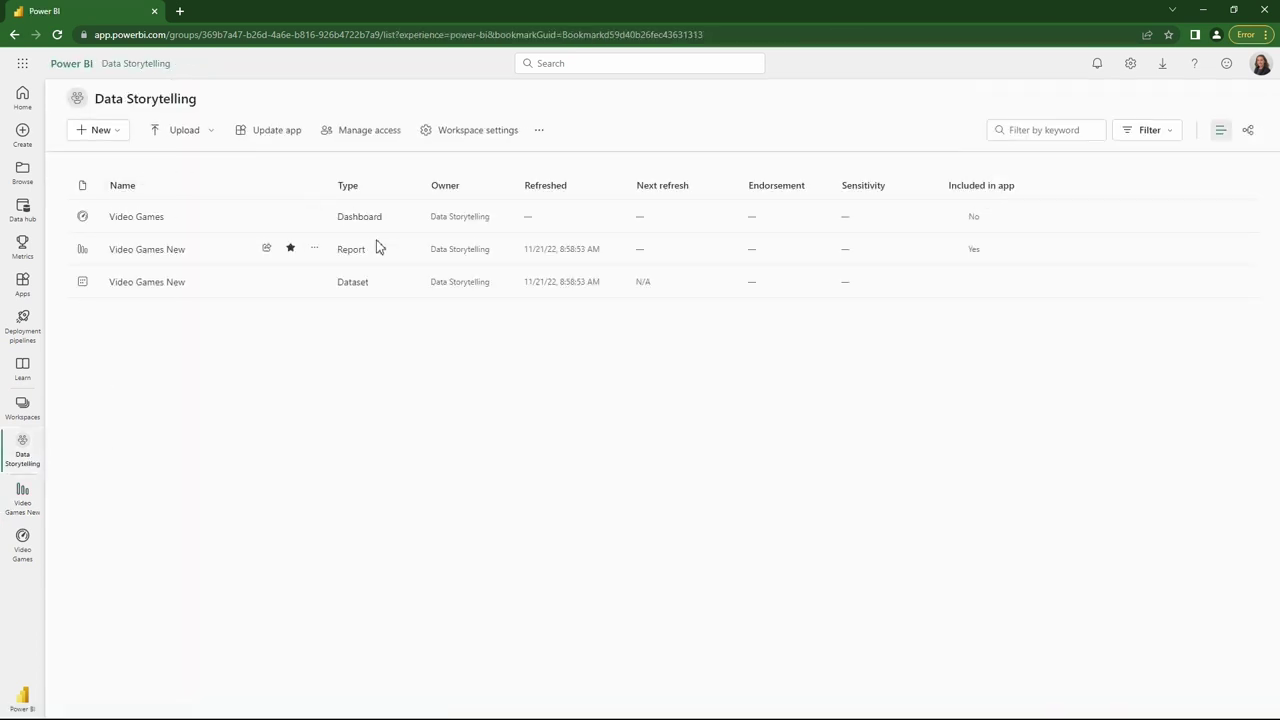
pyautogui.click(358, 215)
pyautogui.moveTo(321, 200)
pyautogui.mouseDown()
pyautogui.moveTo(370, 214)
pyautogui.moveTo(398, 265)
pyautogui.mouseUp()
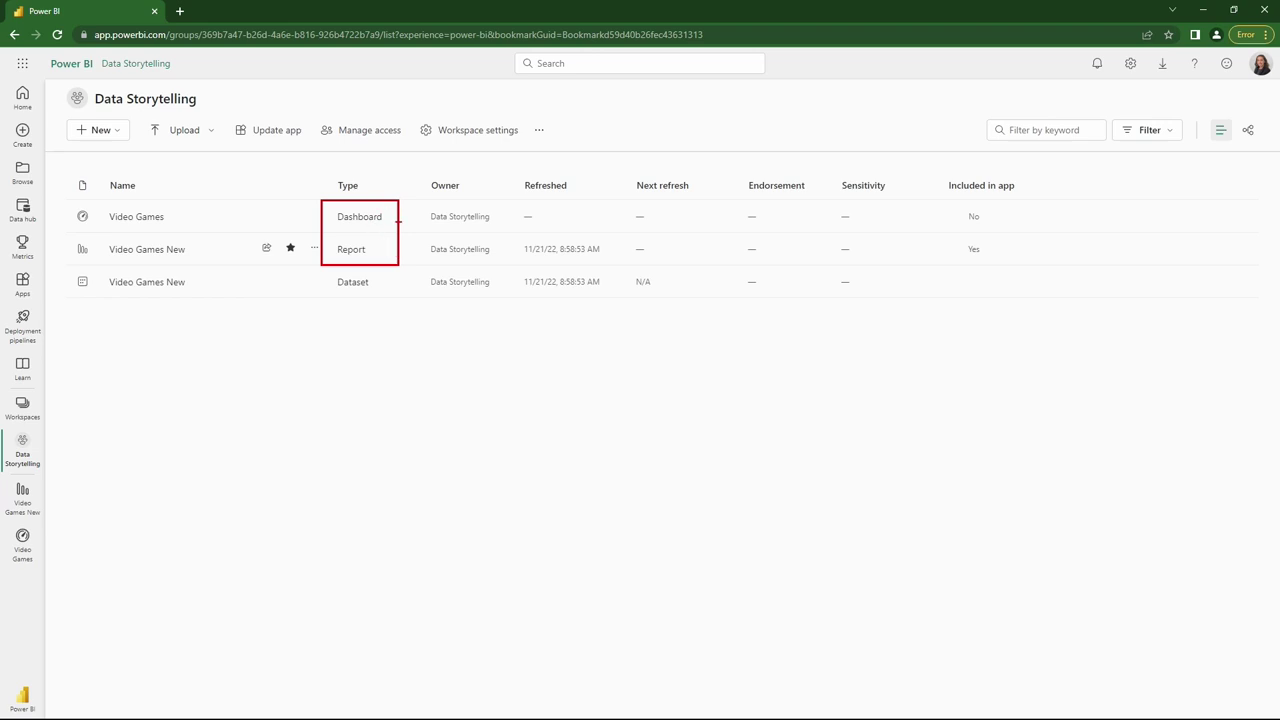
pyautogui.press('Escape')
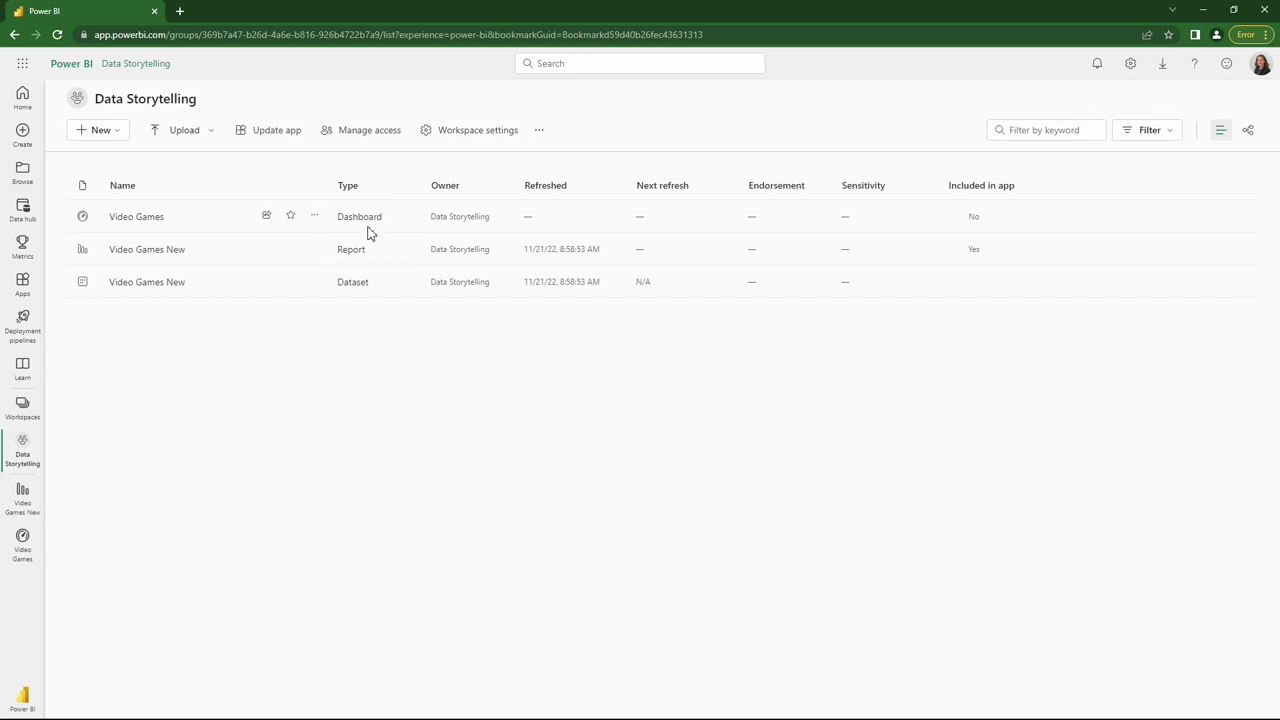
pyautogui.click(138, 218)
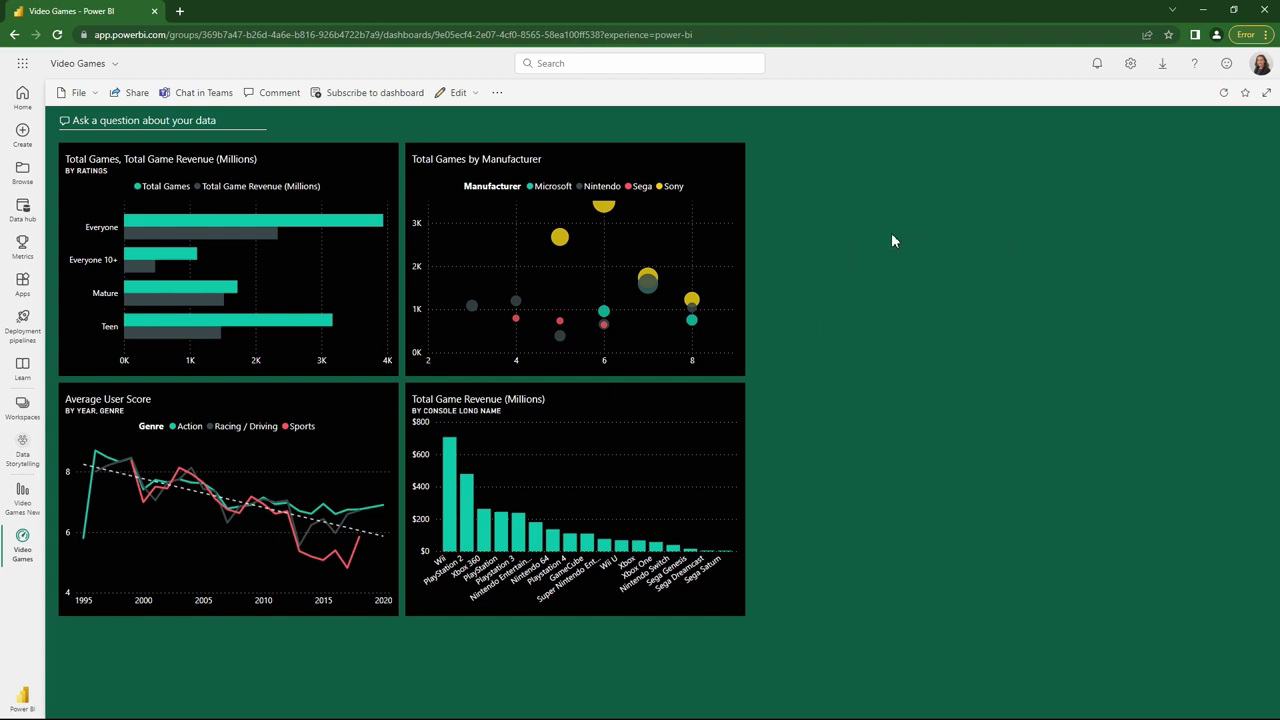
# Shrink the Total Games by Manufacturer tile on the dashboard and enlarge it back to the size of the neighbouring tiles
pyautogui.moveTo(745, 372); pyautogui.dragTo(604, 252)
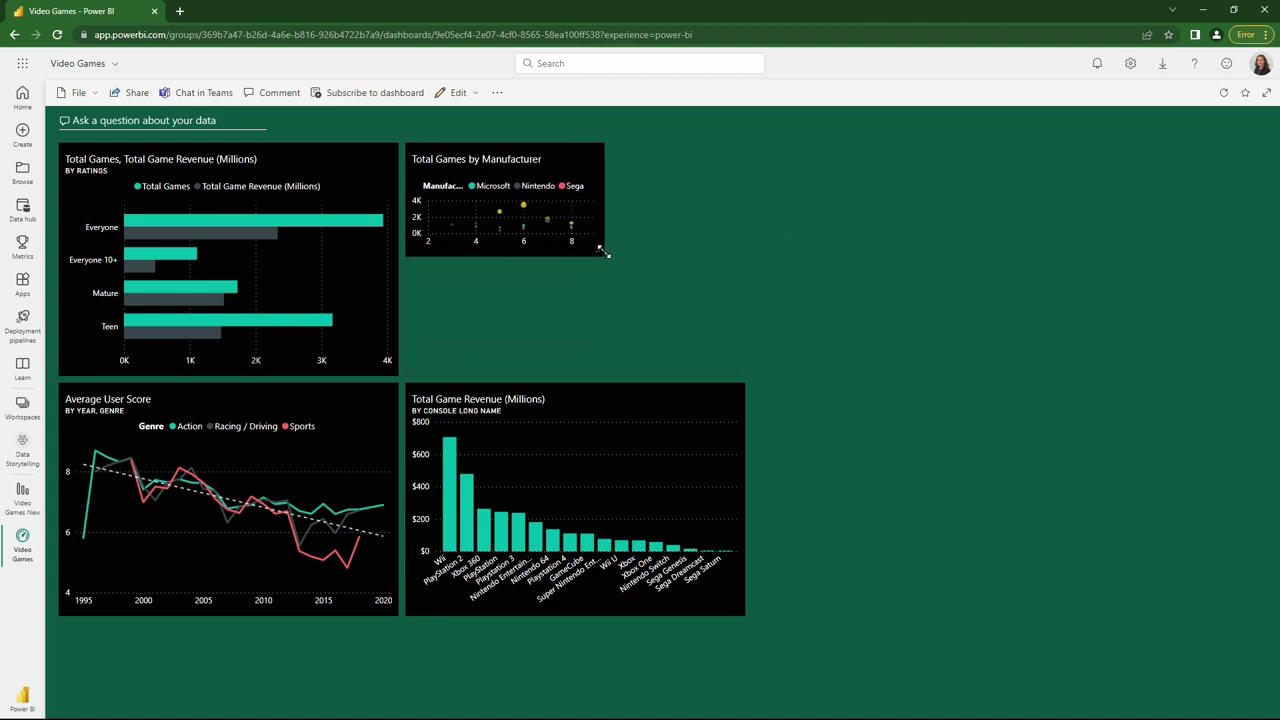
pyautogui.moveTo(604, 252); pyautogui.dragTo(737, 371)
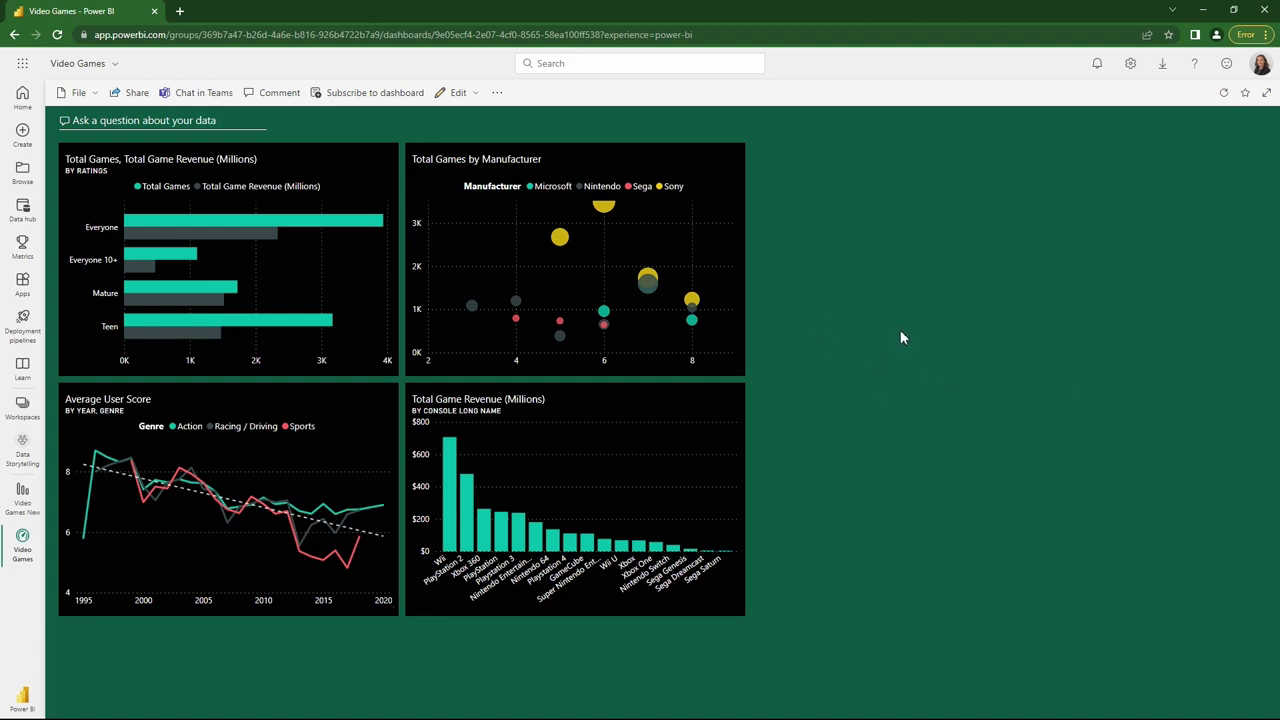
# Zoom the page far out to examine the full extent of the dashboard canvas, and zoom back in to 67%
pyautogui.hotkey('ctrl', '-')
pyautogui.hotkey('ctrl', '-')
pyautogui.hotkey('ctrl', '-')
pyautogui.hotkey('ctrl', '-')
pyautogui.hotkey('ctrl', '-')
pyautogui.hotkey('ctrl', '-')
pyautogui.hotkey('ctrl', '-')
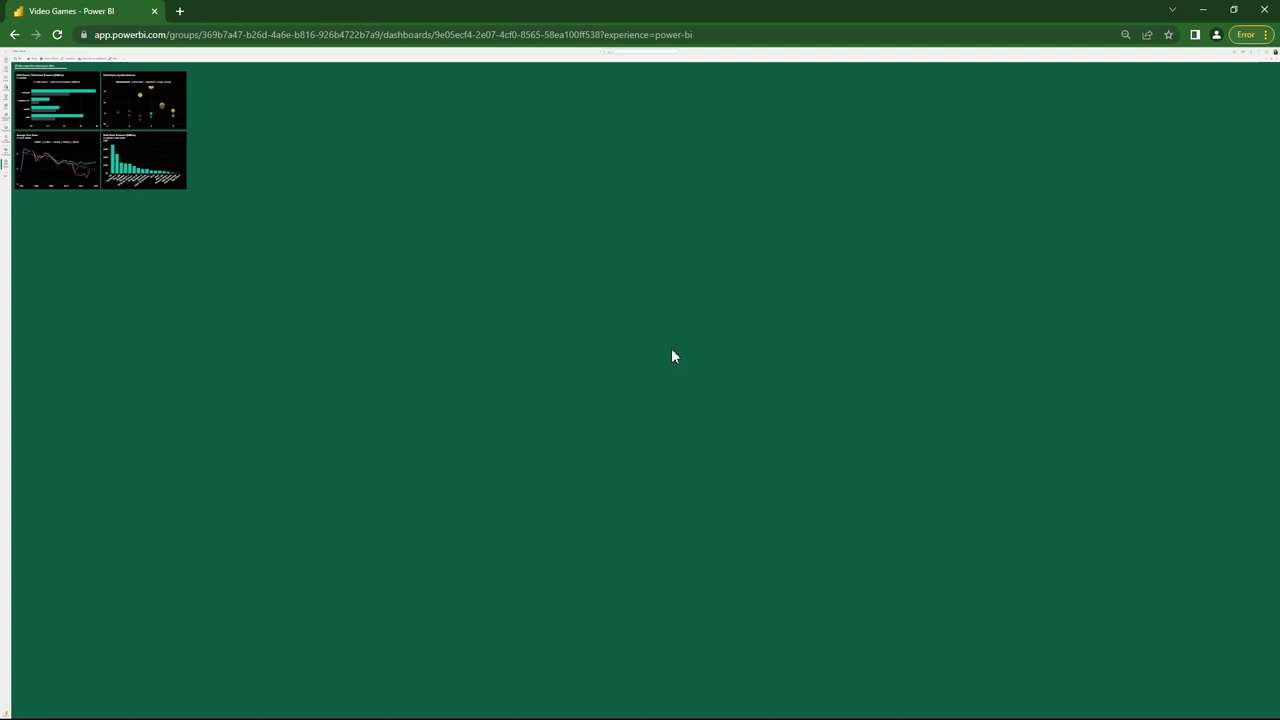
pyautogui.hotkey('ctrl', '+')
pyautogui.hotkey('ctrl', '+')
pyautogui.hotkey('ctrl', '+')
pyautogui.hotkey('ctrl', '+')
pyautogui.hotkey('ctrl', '+')
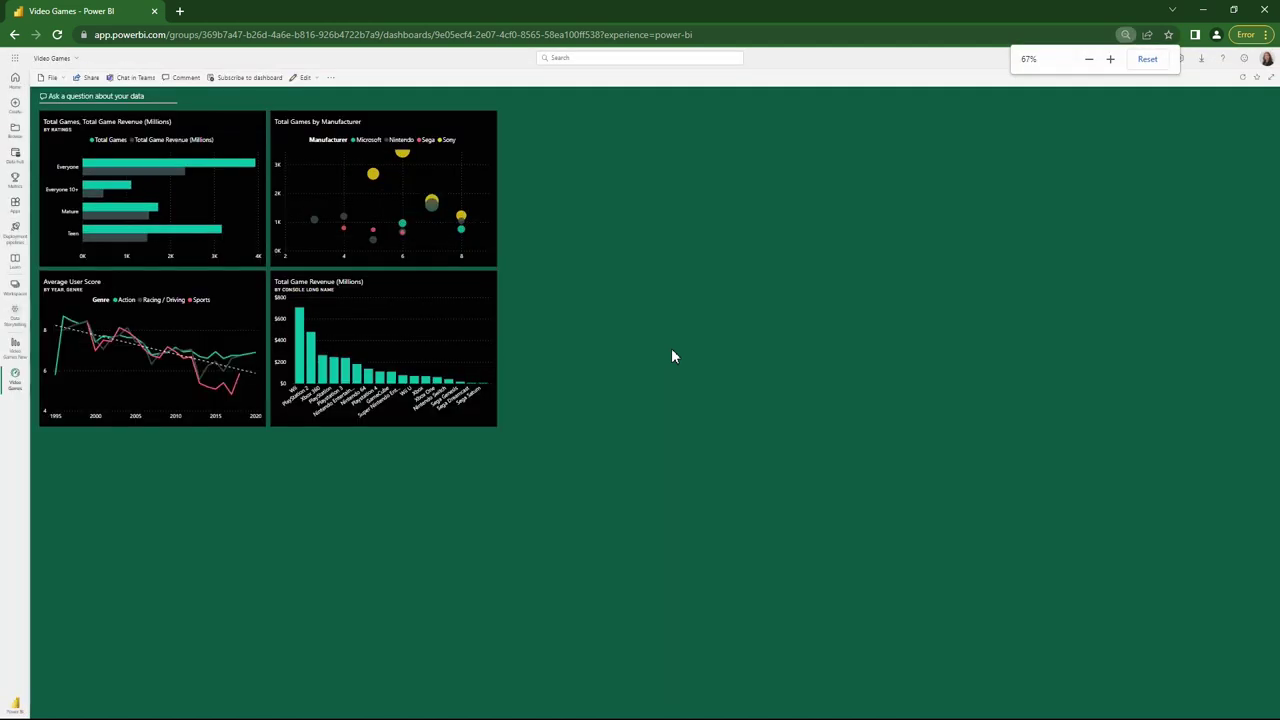
# Zoom the page back in from 67% to its normal size
pyautogui.hotkey('ctrl', '+')
pyautogui.hotkey('ctrl', '+')
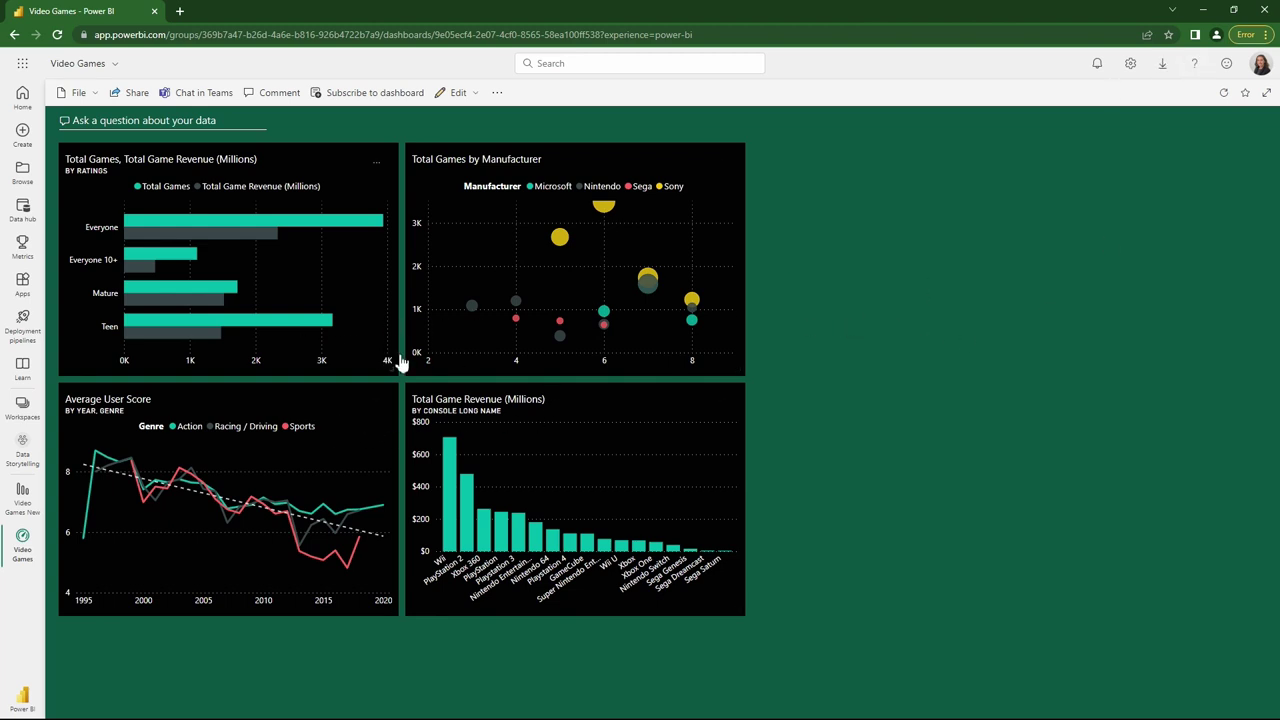
pyautogui.moveTo(395, 368)
pyautogui.mouseDown()
pyautogui.moveTo(369, 360)
pyautogui.moveTo(272, 262)
pyautogui.moveTo(280, 234)
pyautogui.moveTo(416, 343)
pyautogui.moveTo(371, 366)
pyautogui.moveTo(409, 360)
pyautogui.moveTo(266, 251)
pyautogui.moveTo(225, 262)
pyautogui.moveTo(392, 373)
pyautogui.mouseUp()
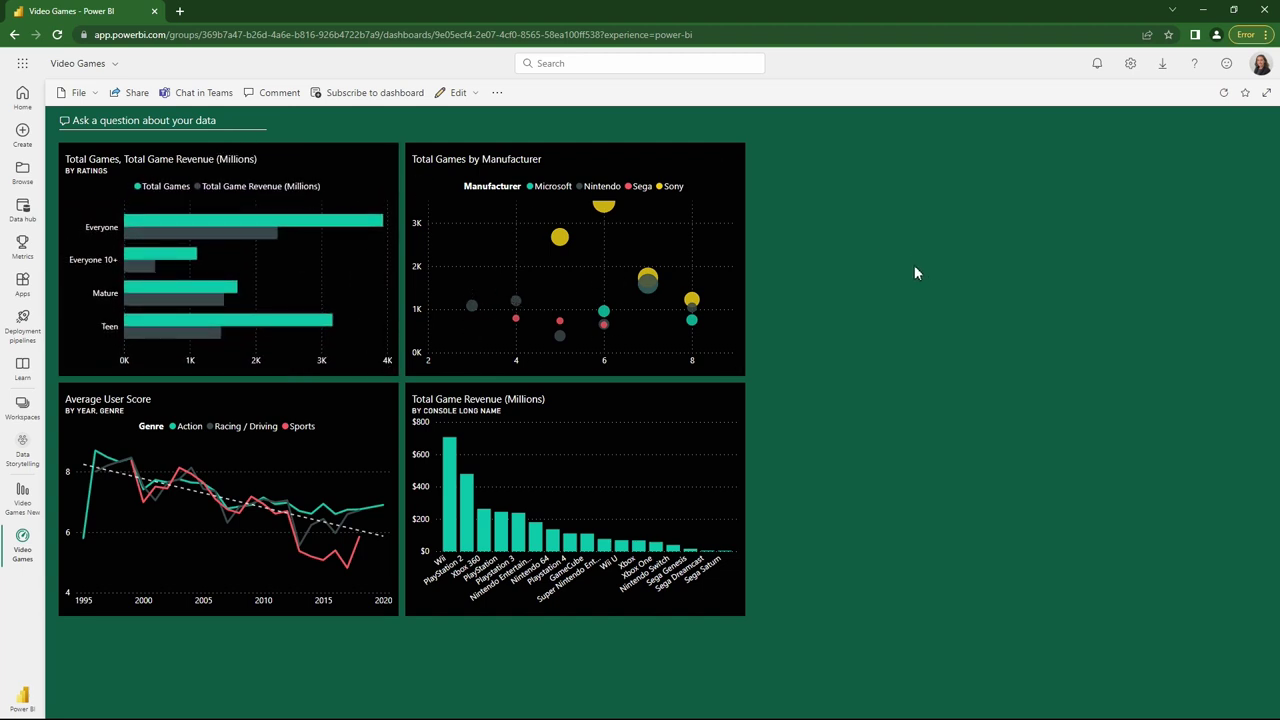
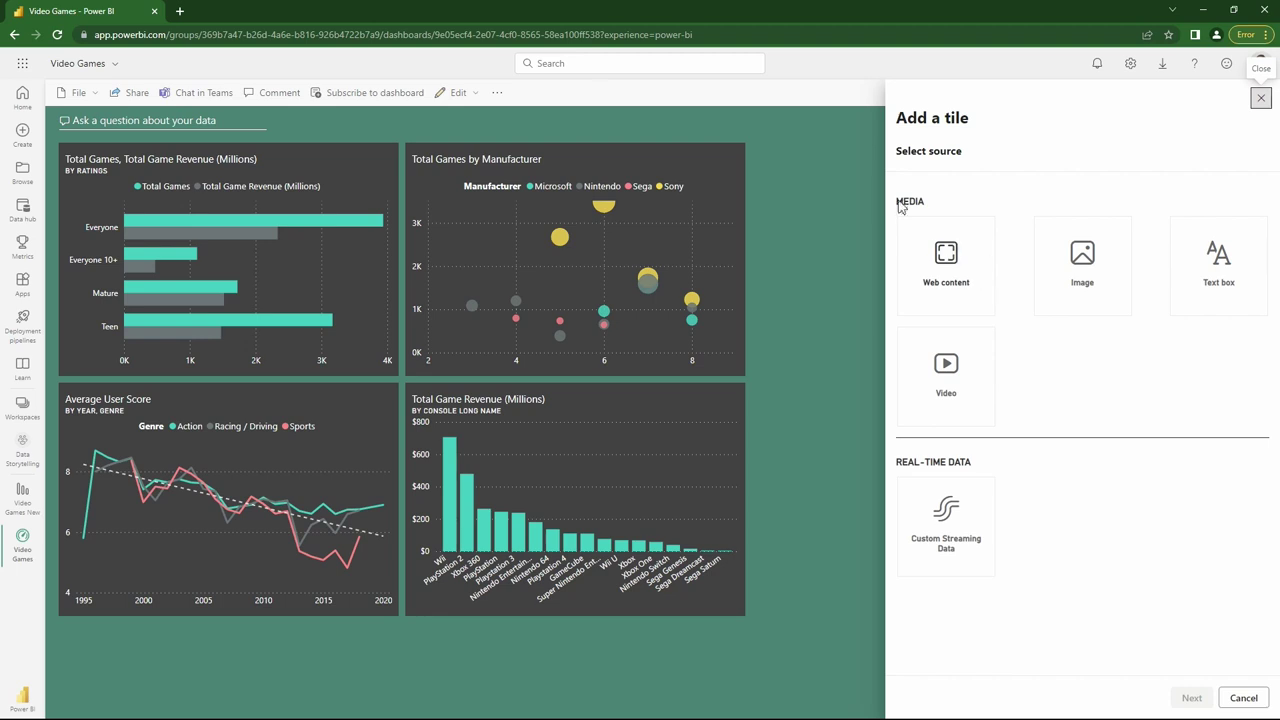
# Open the dashboard theme settings, try the Light and Dark themes, and choose the Color-blind friendly theme
pyautogui.click(490, 95)
pyautogui.click(472, 94)
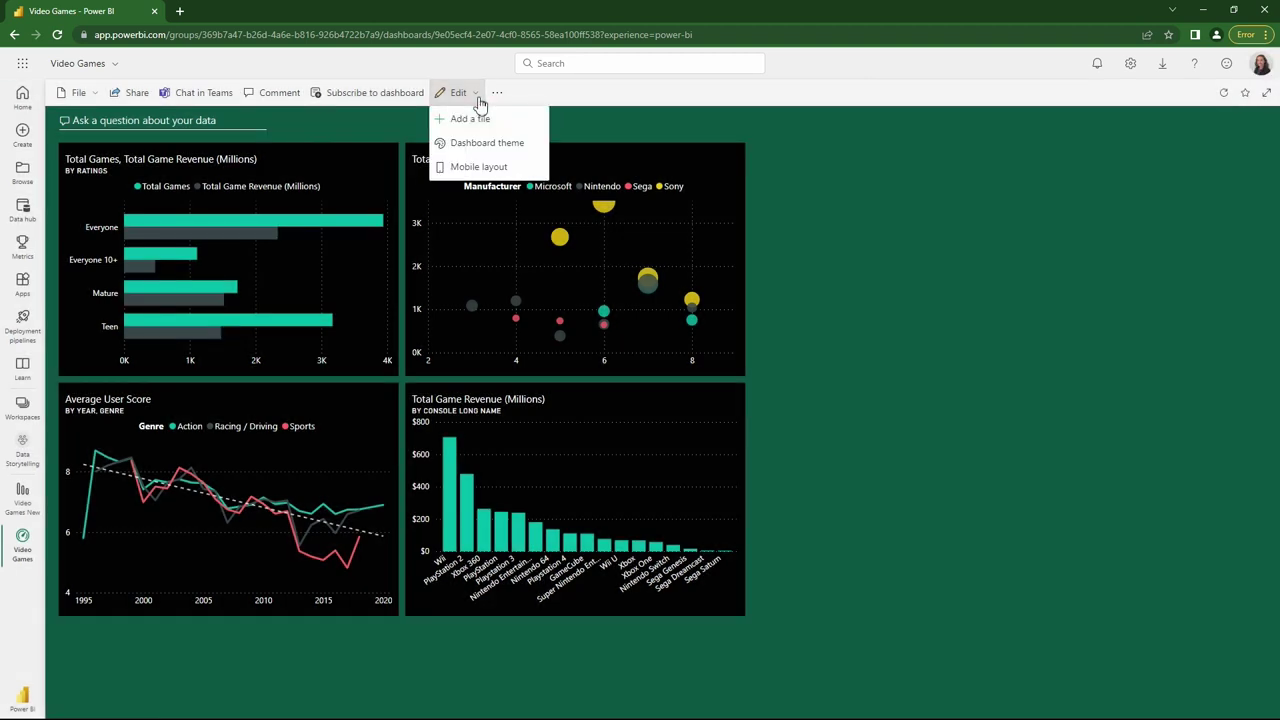
pyautogui.click(505, 150)
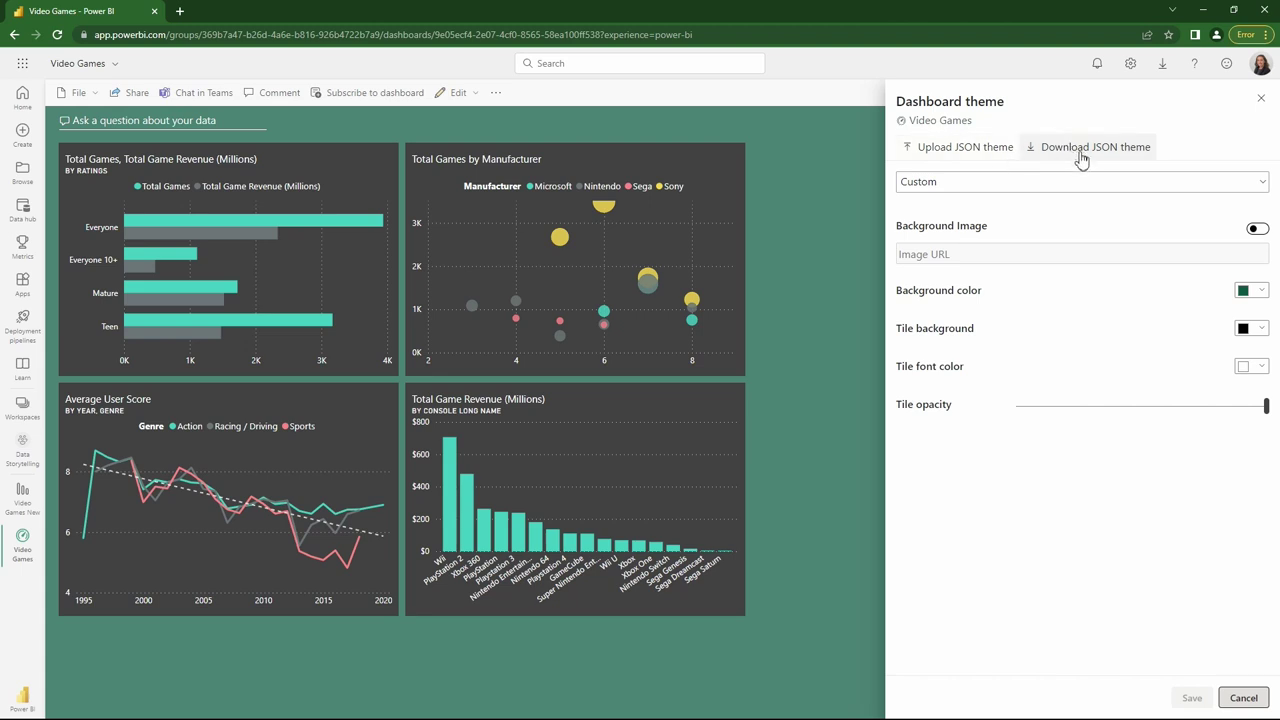
pyautogui.click(1092, 186)
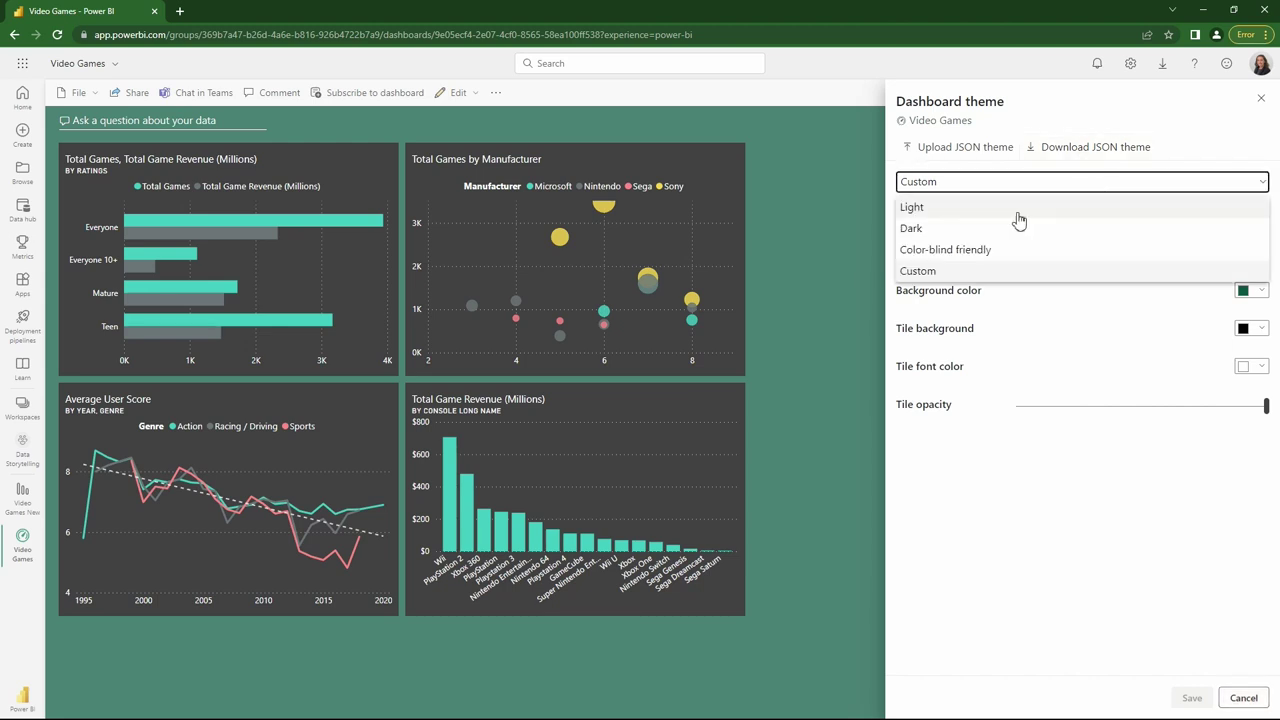
pyautogui.click(1043, 206)
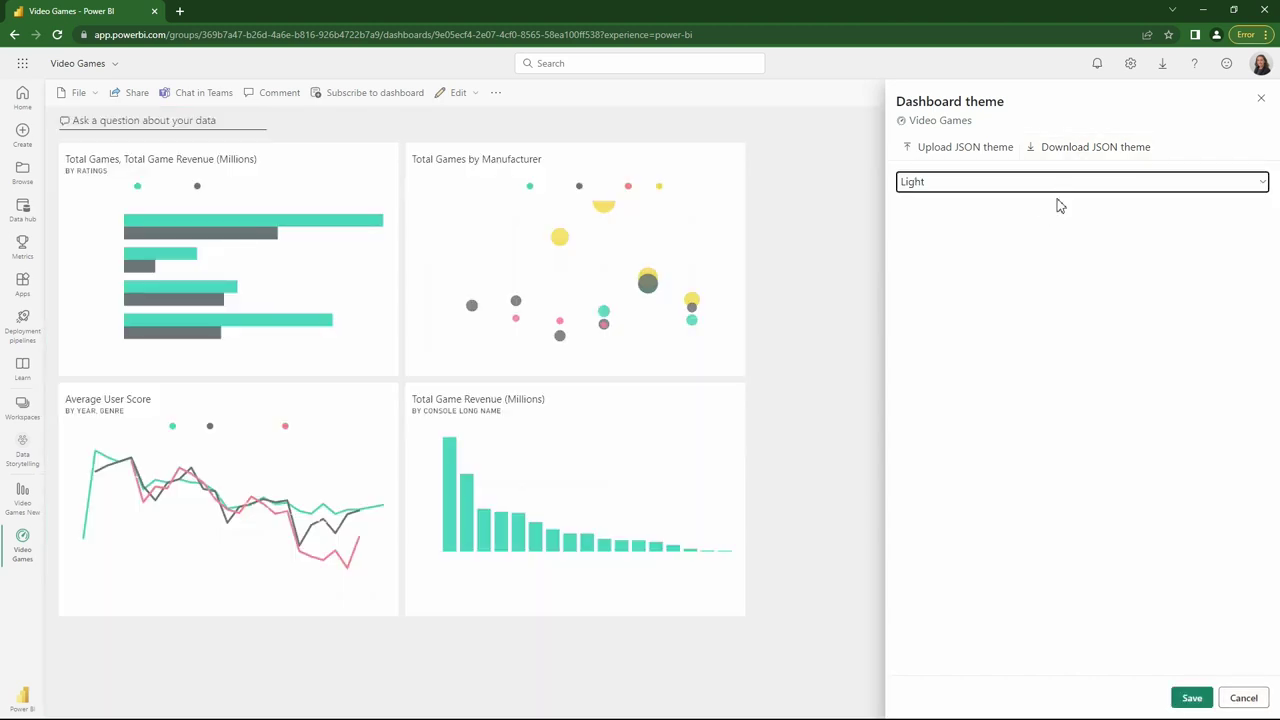
pyautogui.click(1058, 201)
pyautogui.click(1046, 230)
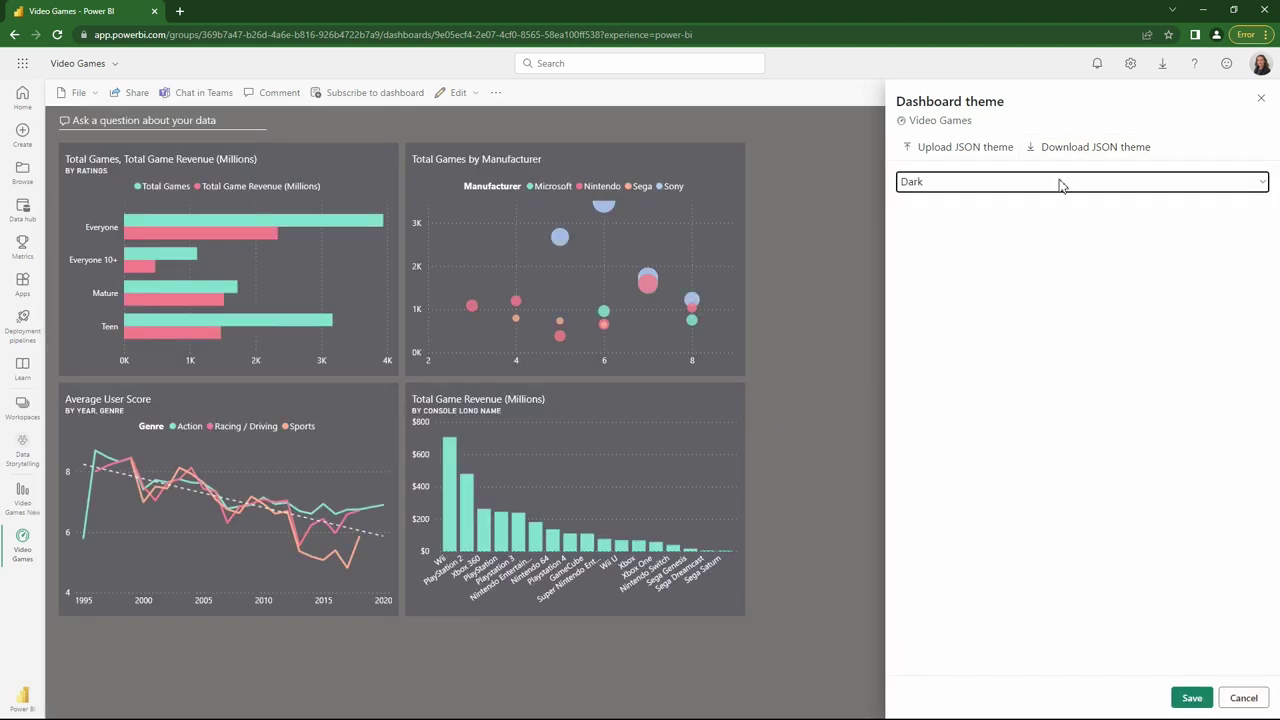
pyautogui.click(1060, 183)
pyautogui.click(1036, 254)
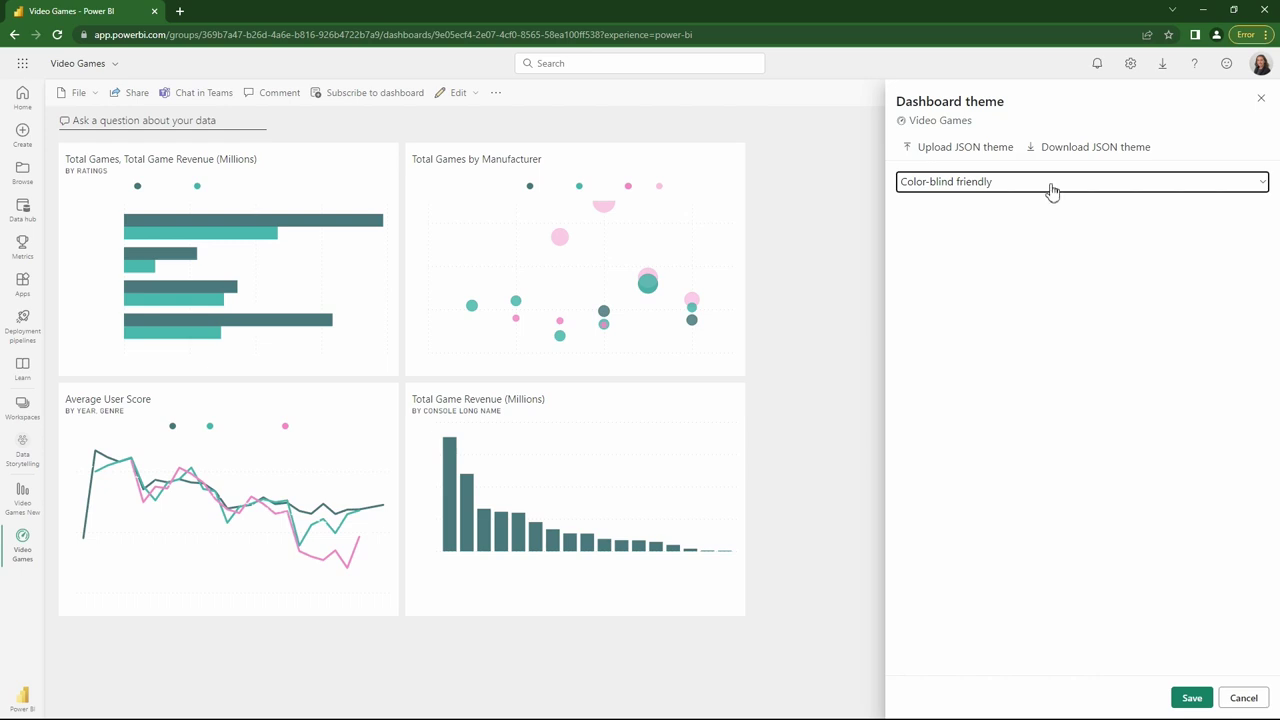
# Switch the dashboard theme to Custom and set its background color to the darkest green shade
pyautogui.click(1051, 186)
pyautogui.click(1016, 274)
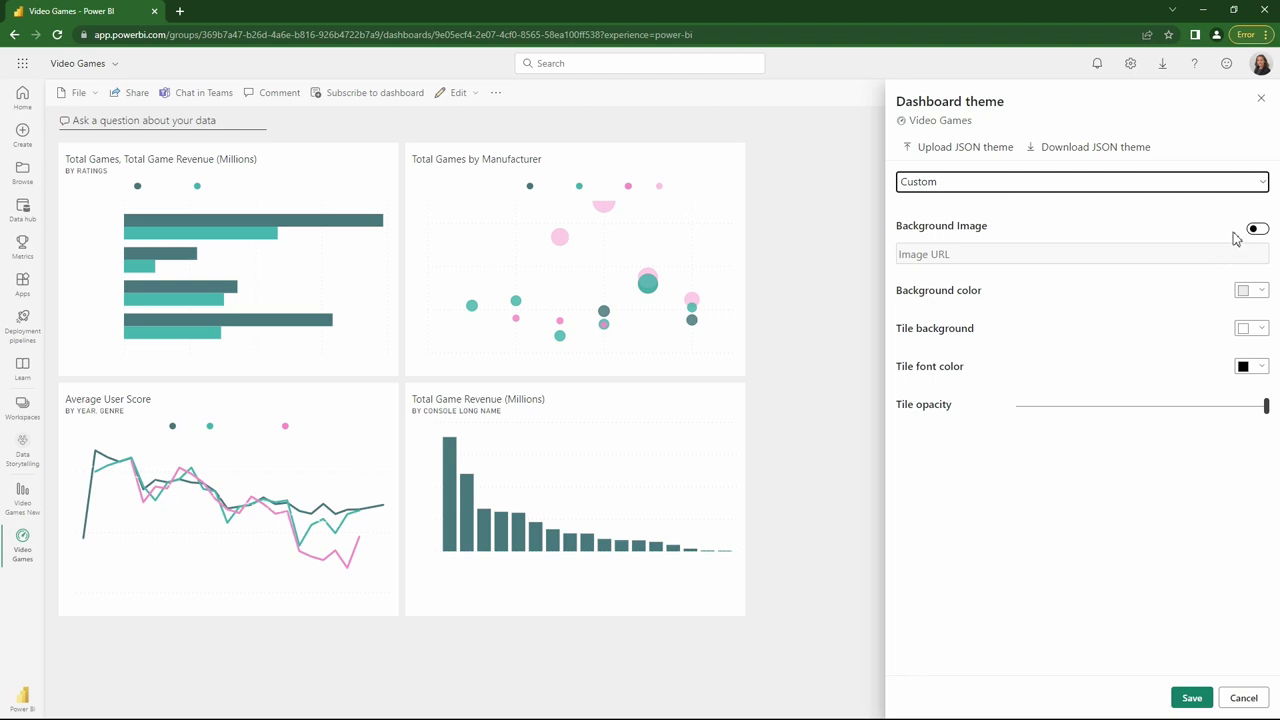
pyautogui.click(1263, 290)
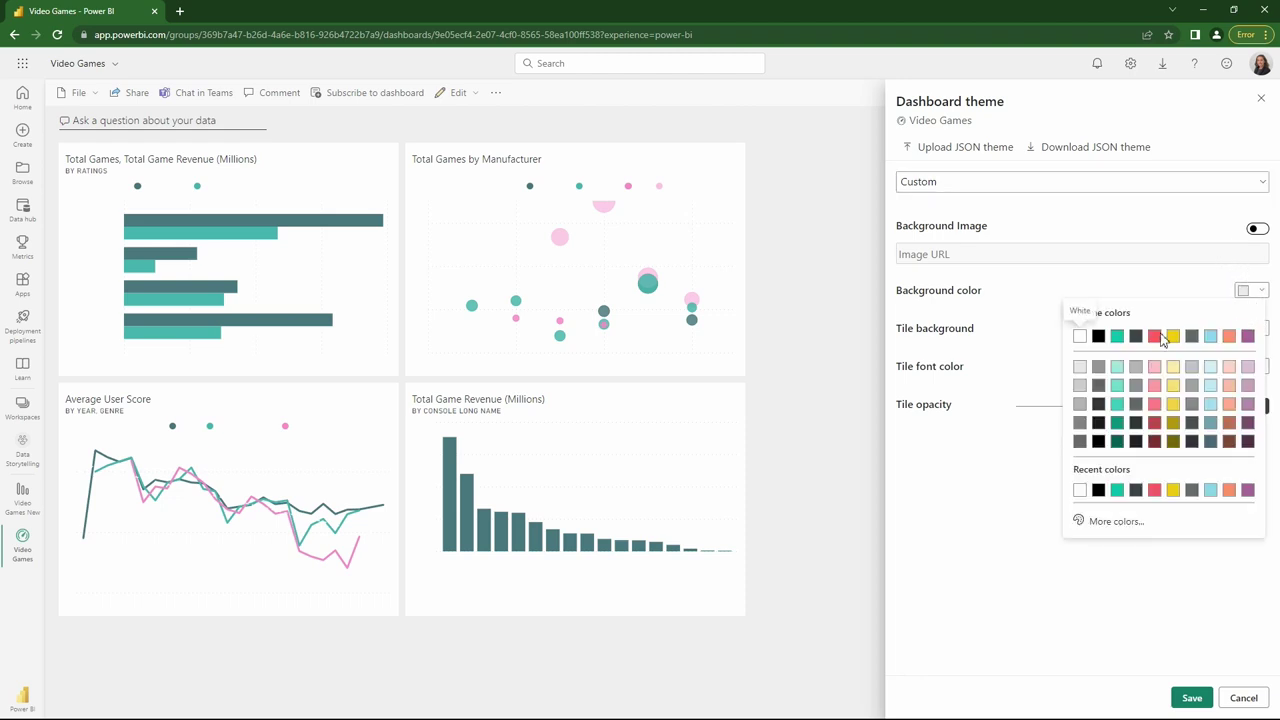
pyautogui.click(1121, 445)
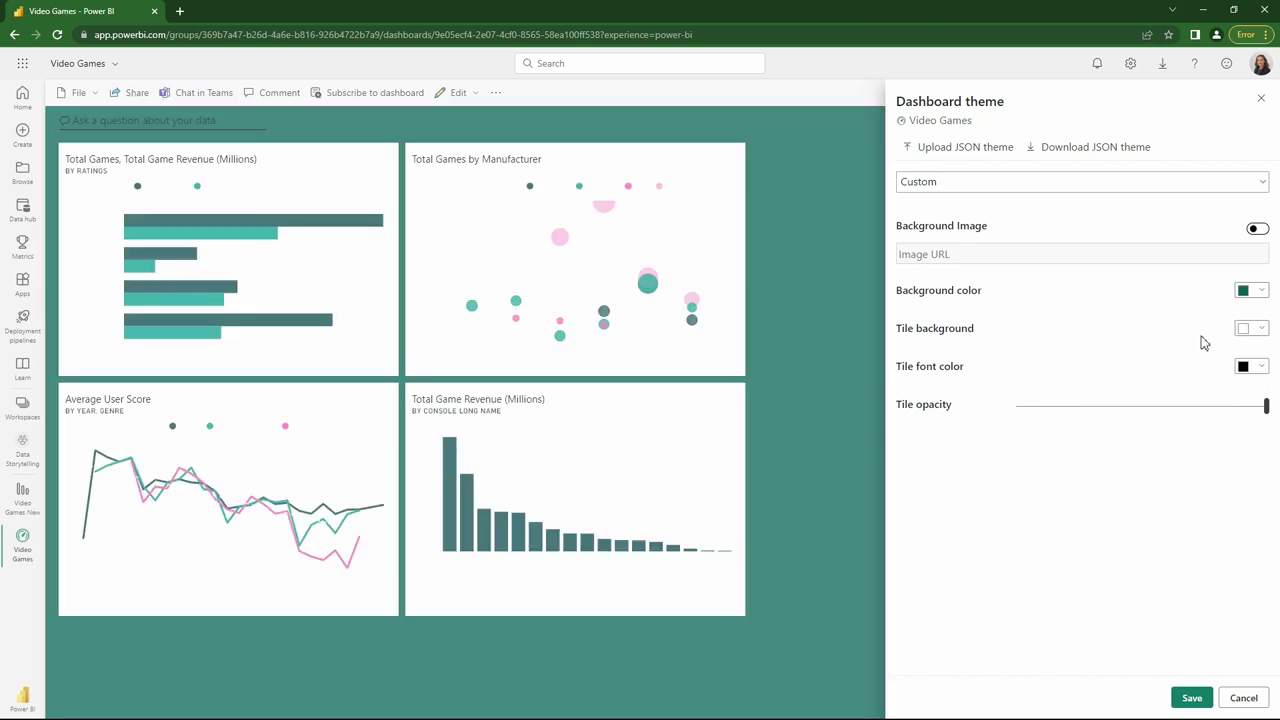
pyautogui.click(1252, 330)
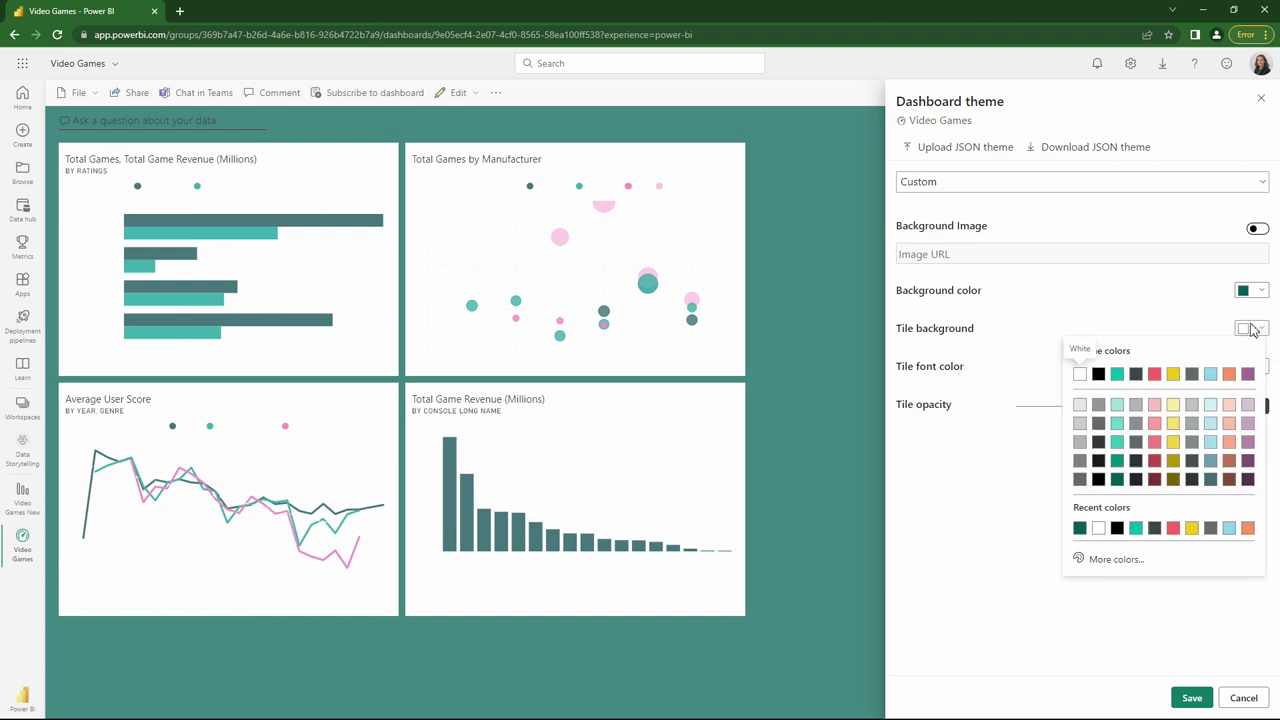
pyautogui.click(1036, 513)
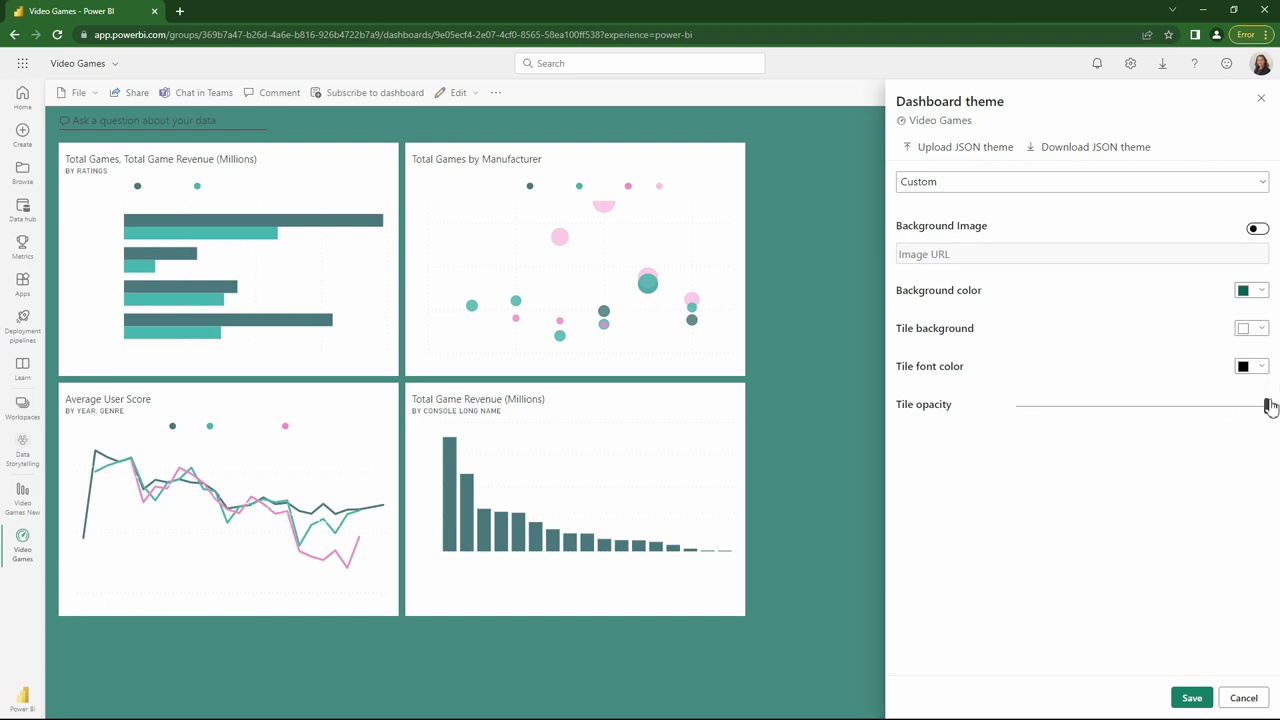
# Make the dashboard tiles nearly transparent with a white tile font color, and save the theme
pyautogui.moveTo(1266, 404); pyautogui.dragTo(973, 408)
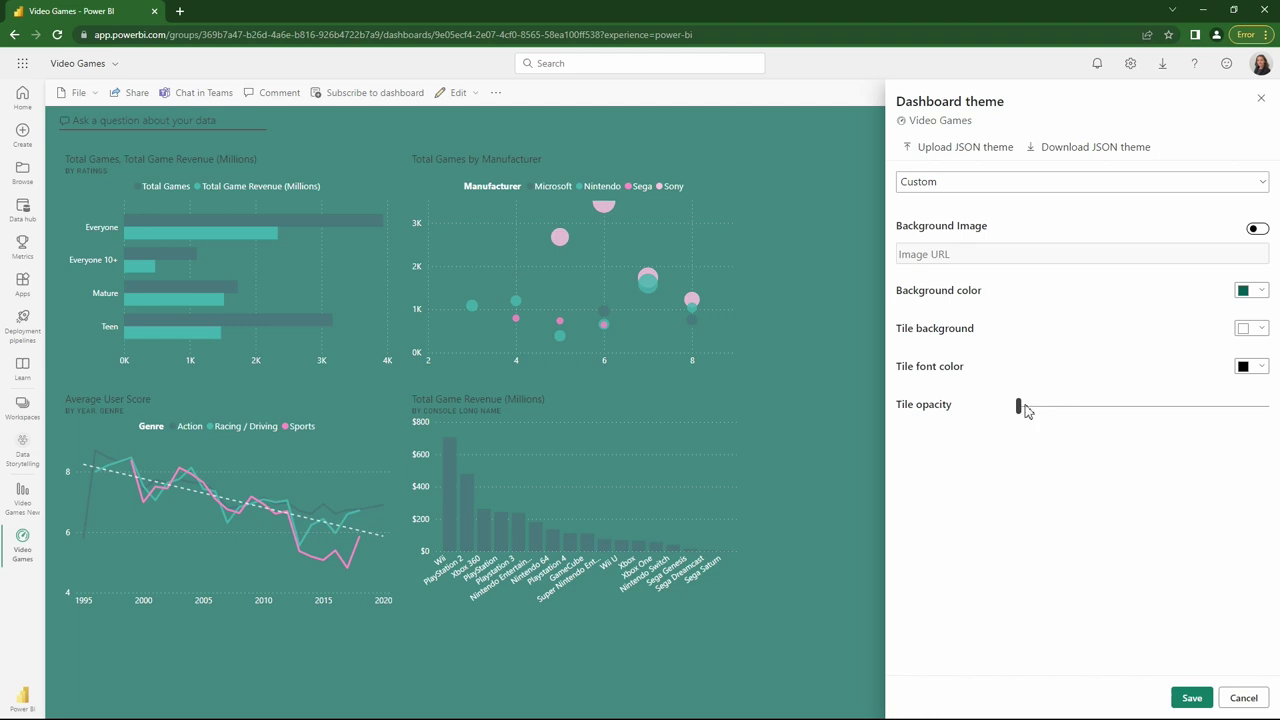
pyautogui.moveTo(1027, 410); pyautogui.dragTo(1031, 408)
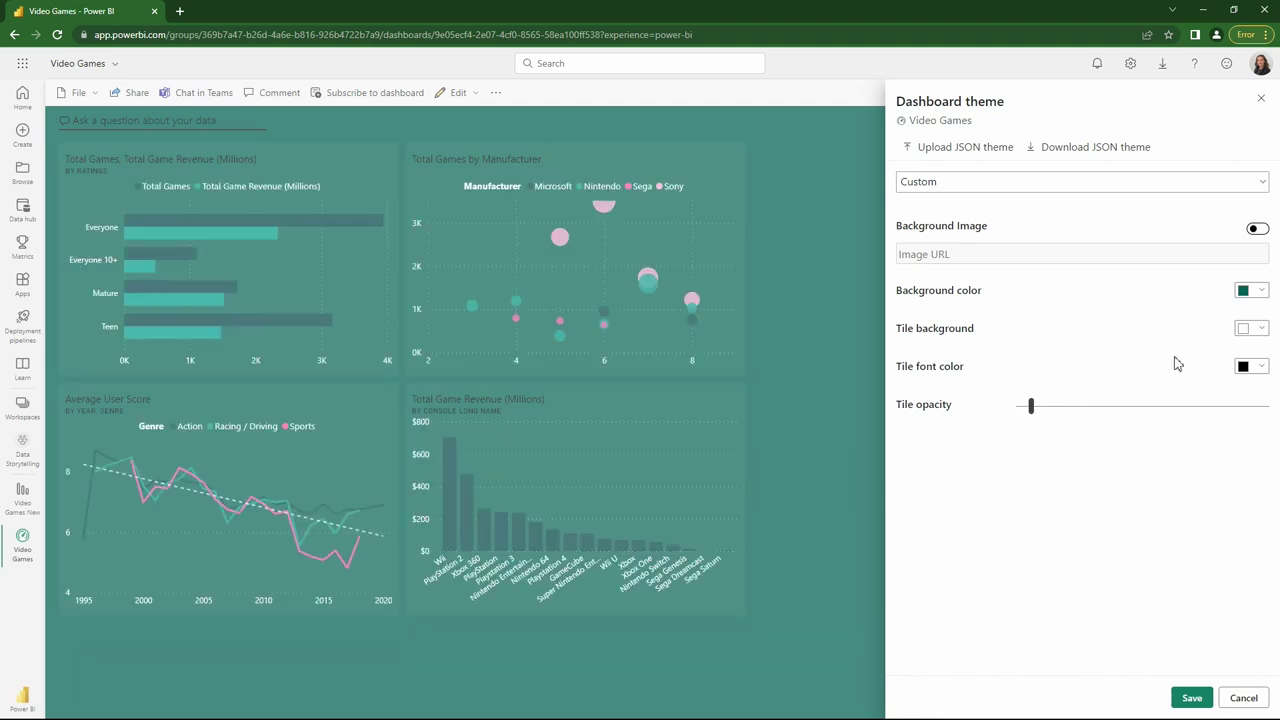
pyautogui.click(1268, 373)
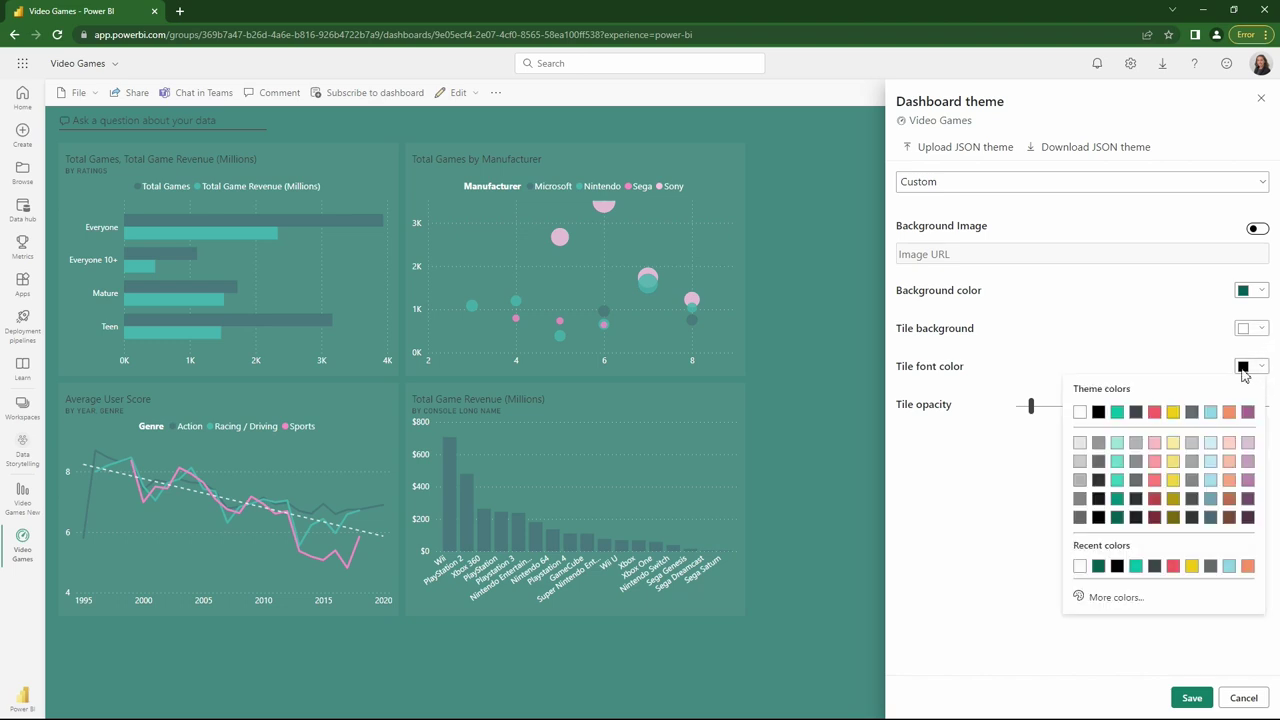
pyautogui.click(1081, 412)
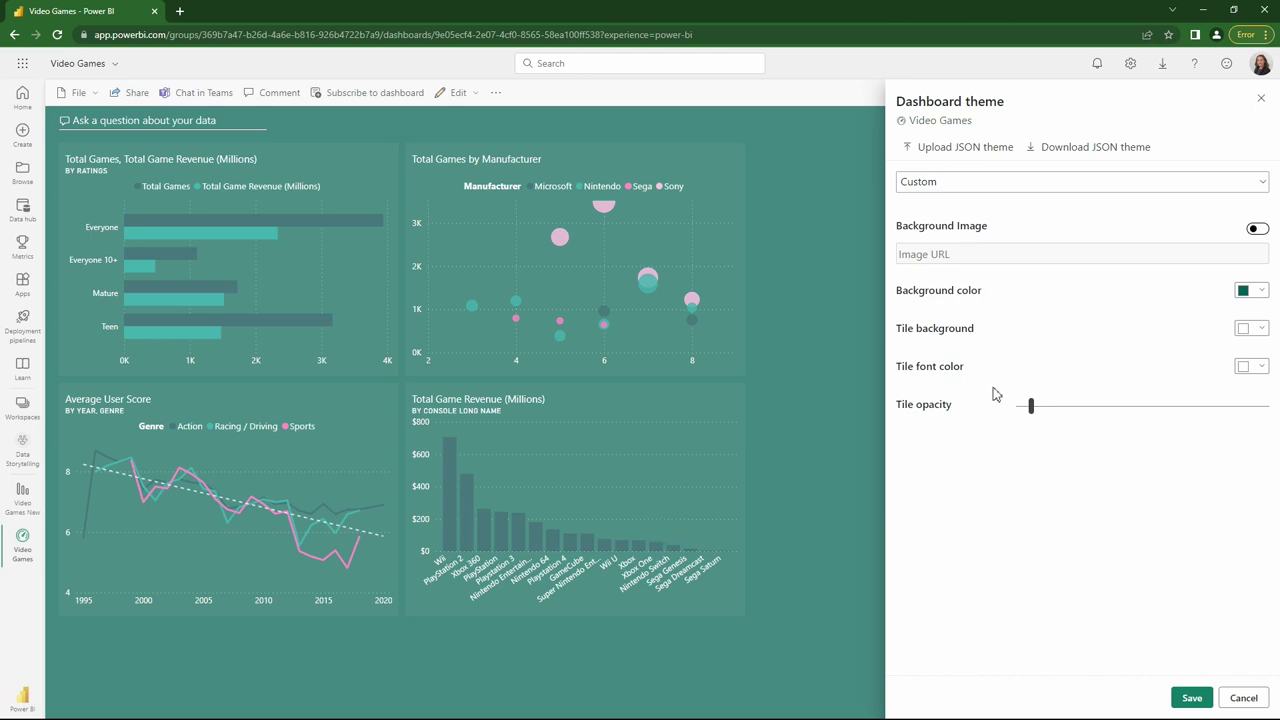
pyautogui.click(1192, 698)
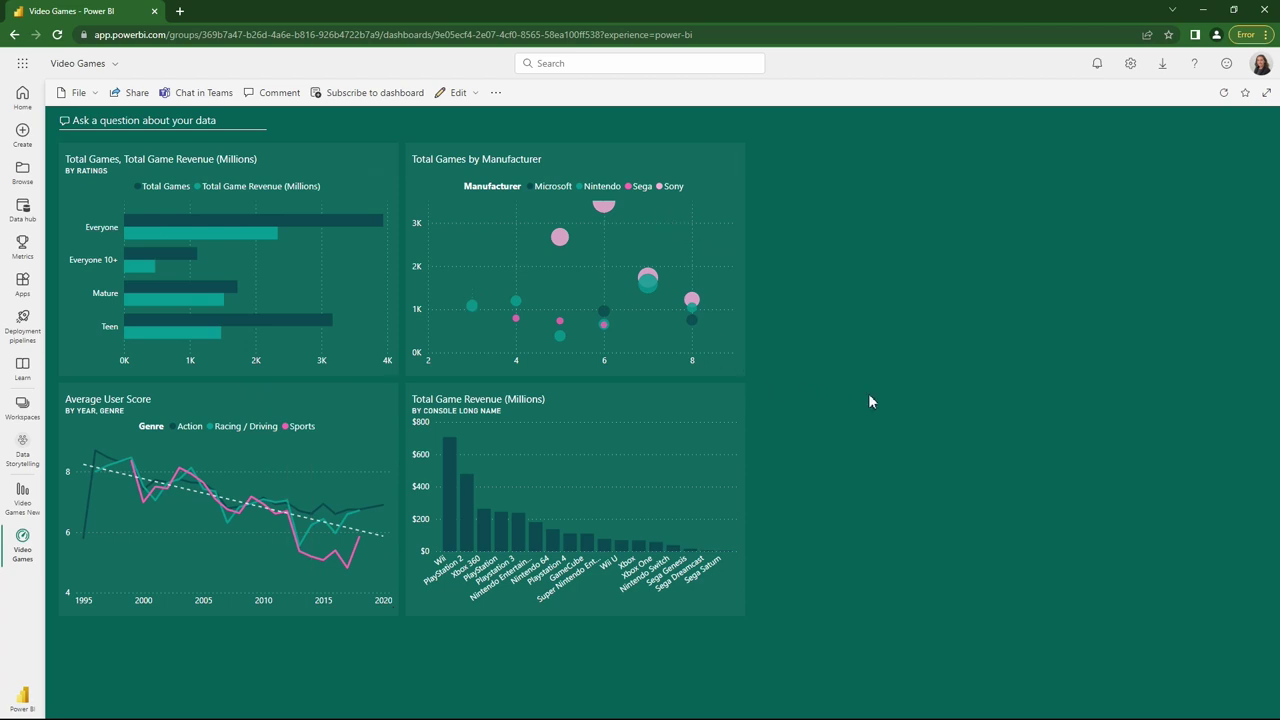
pyautogui.click(474, 93)
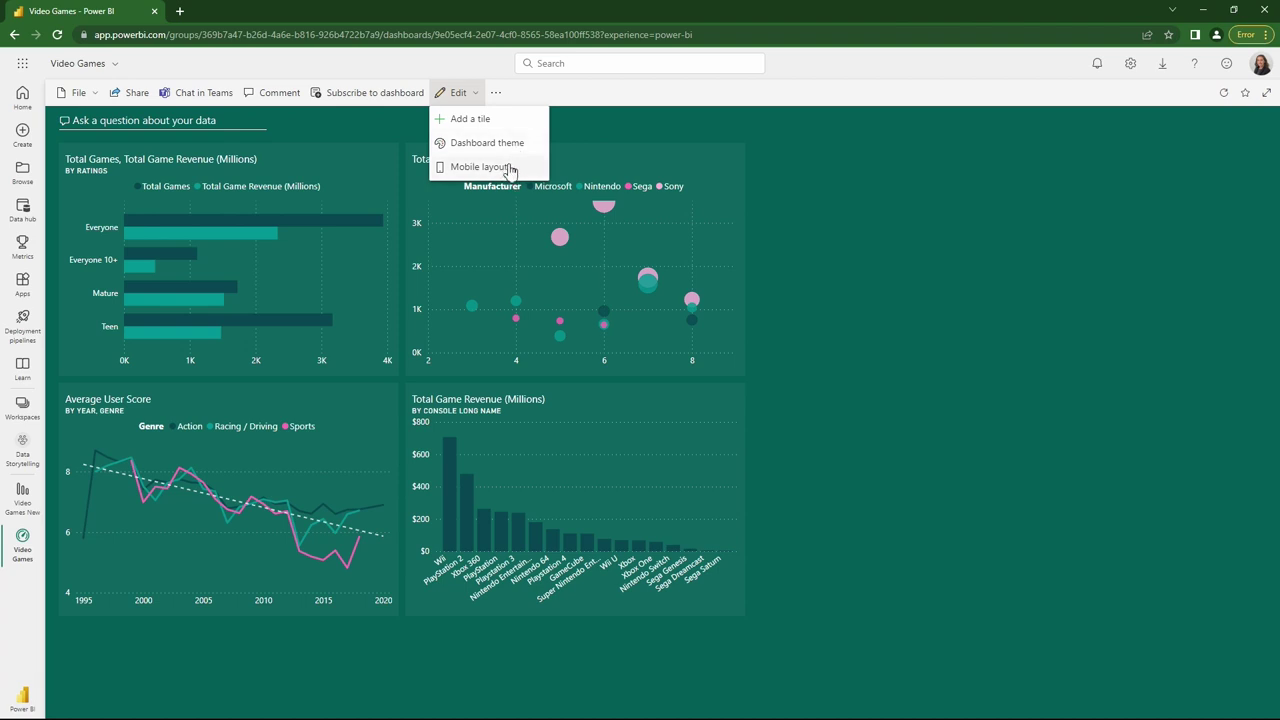
pyautogui.click(828, 258)
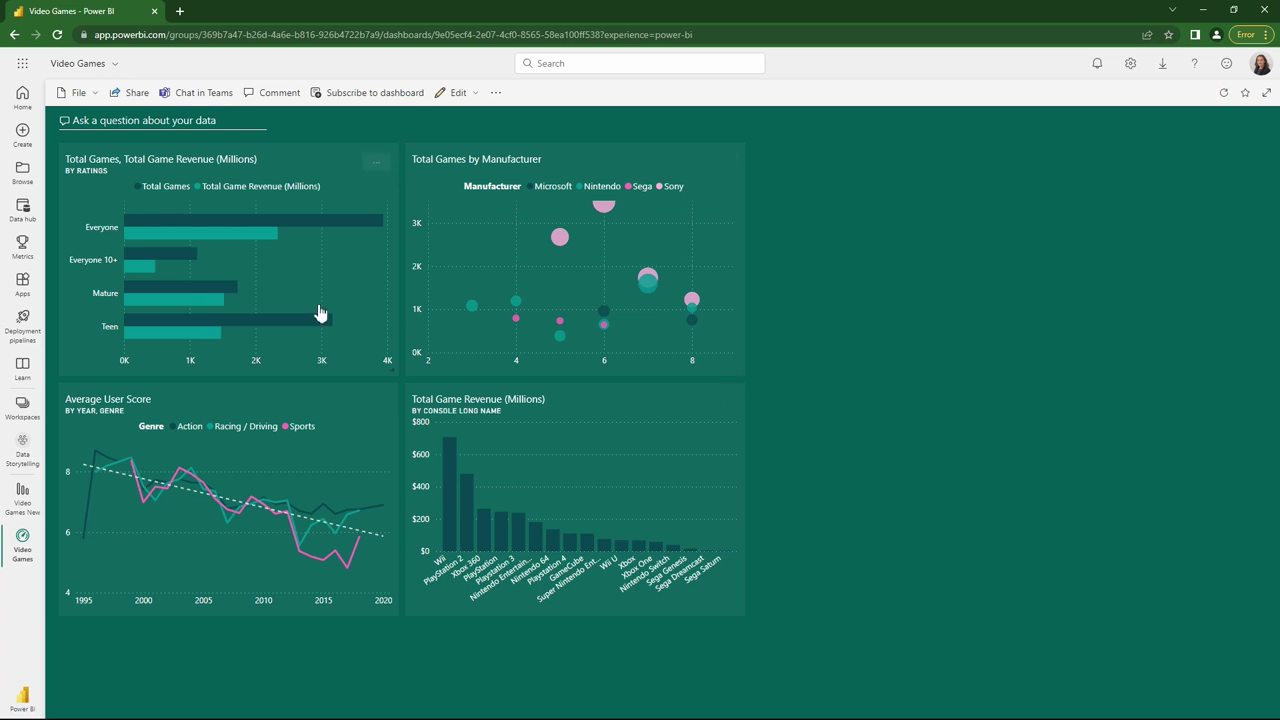
# Open the source report page of the ratings tile, and return to the Video Games dashboard through the Data Storytelling workspace
pyautogui.click(158, 240)
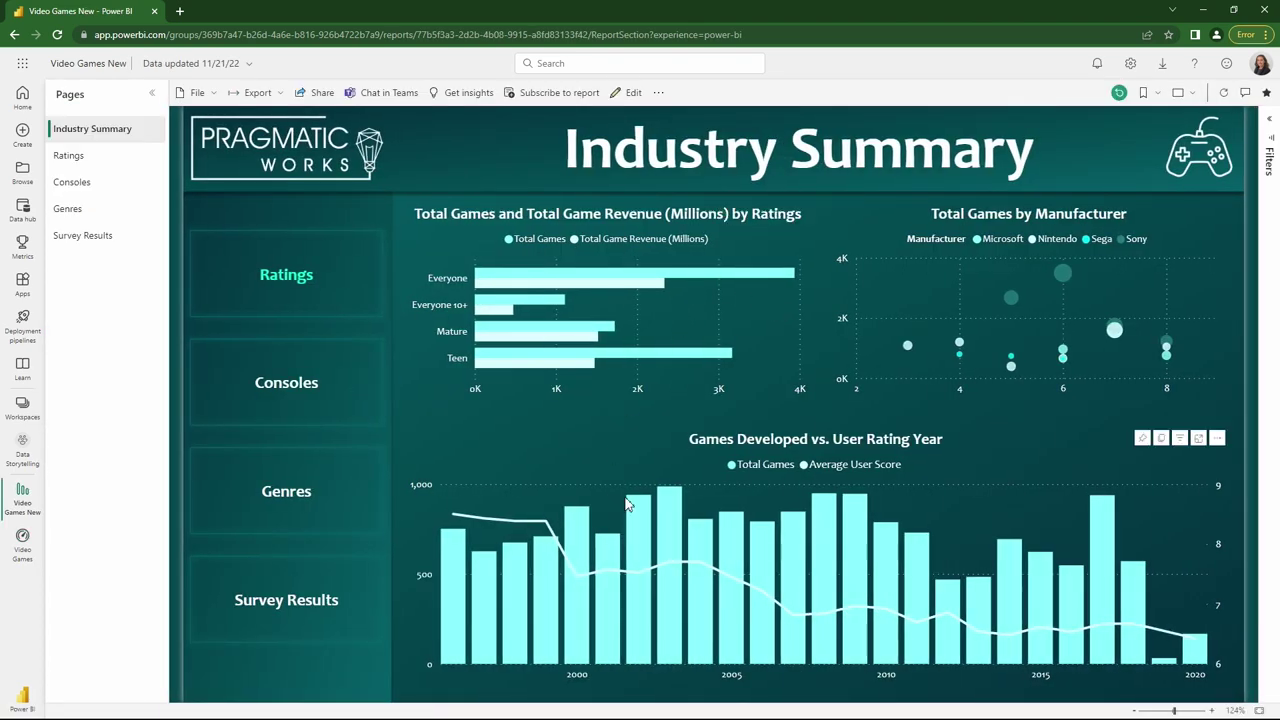
pyautogui.moveTo(697, 528)
pyautogui.click(28, 450)
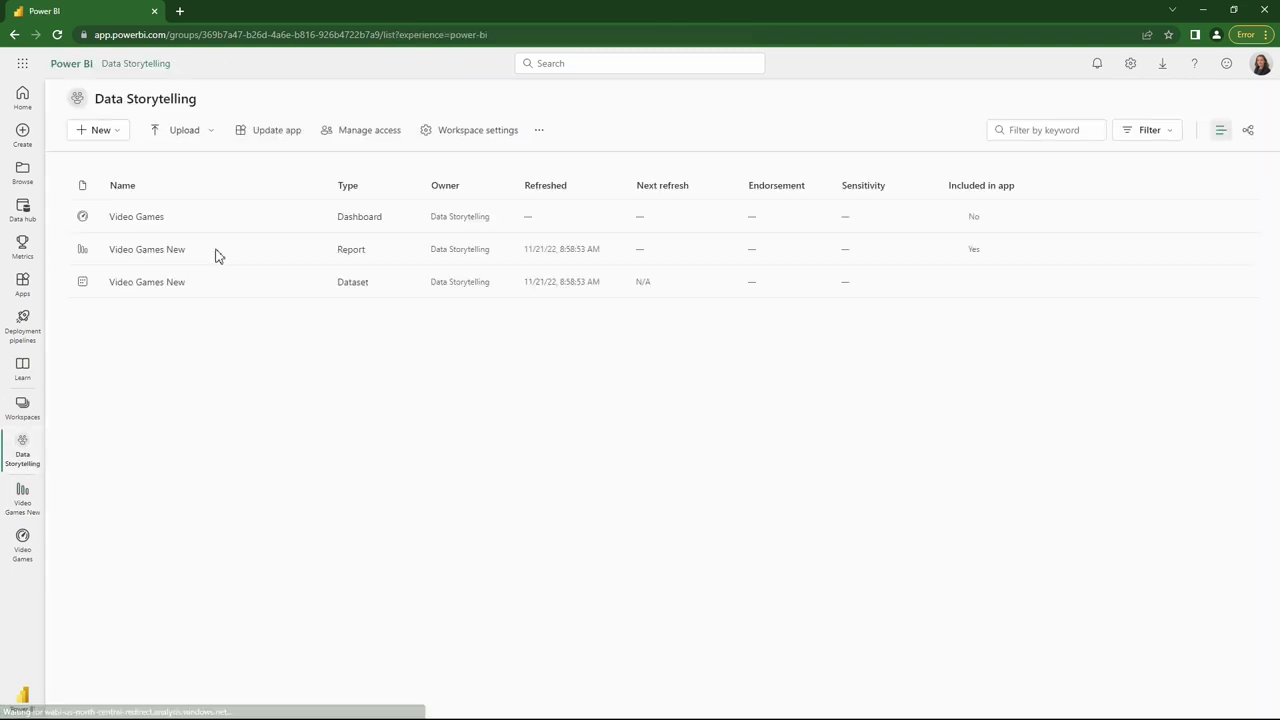
pyautogui.click(140, 217)
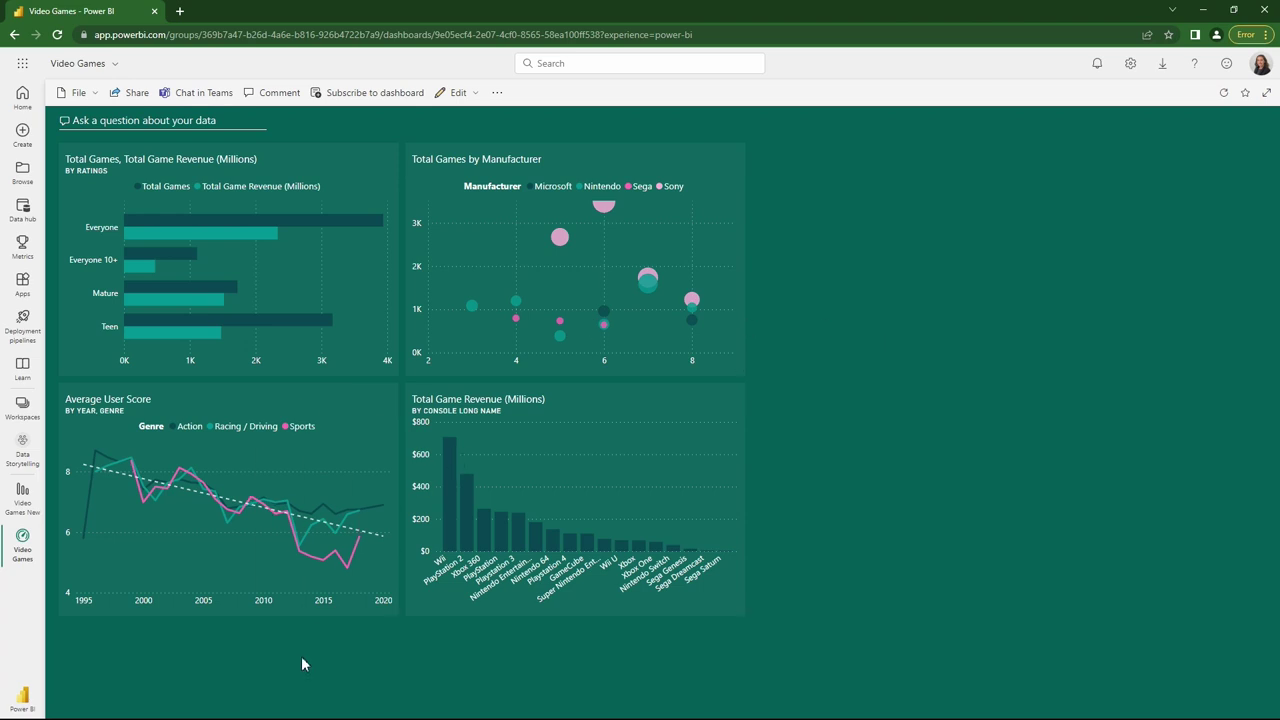
# Open the source report page of the Total Game Revenue by Console Long Name tile
pyautogui.moveTo(281, 580)
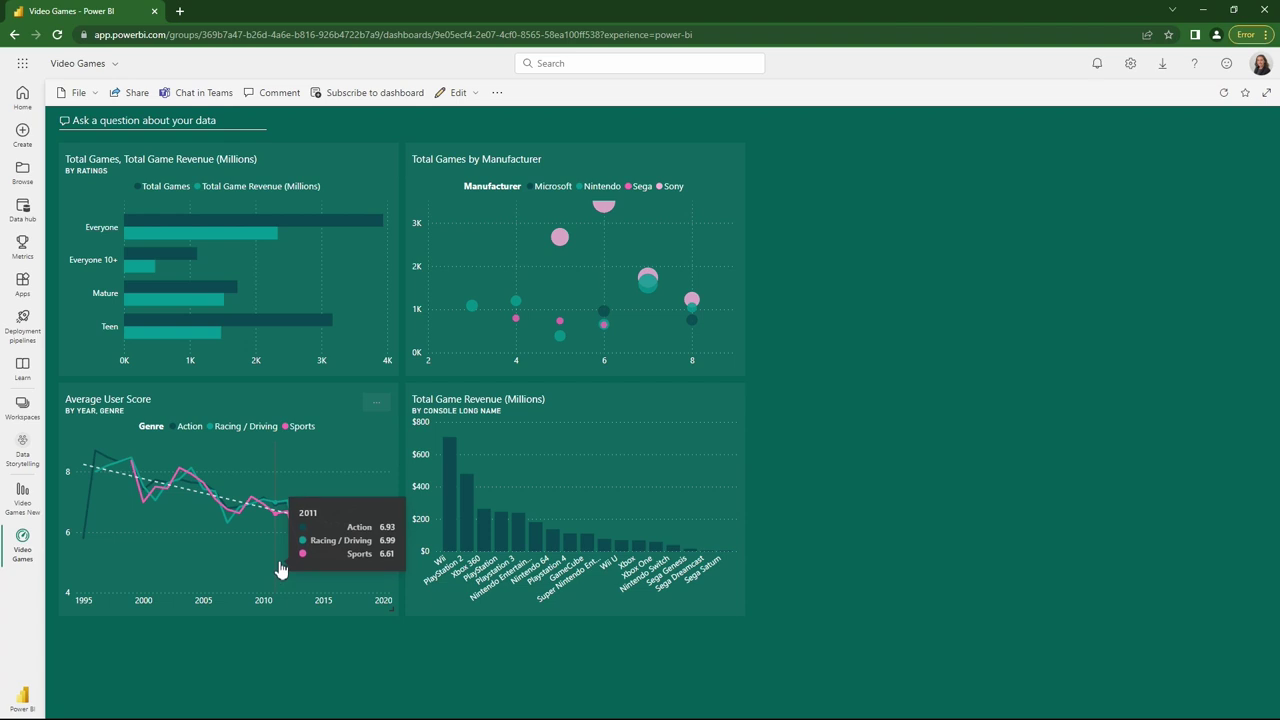
pyautogui.moveTo(455, 505)
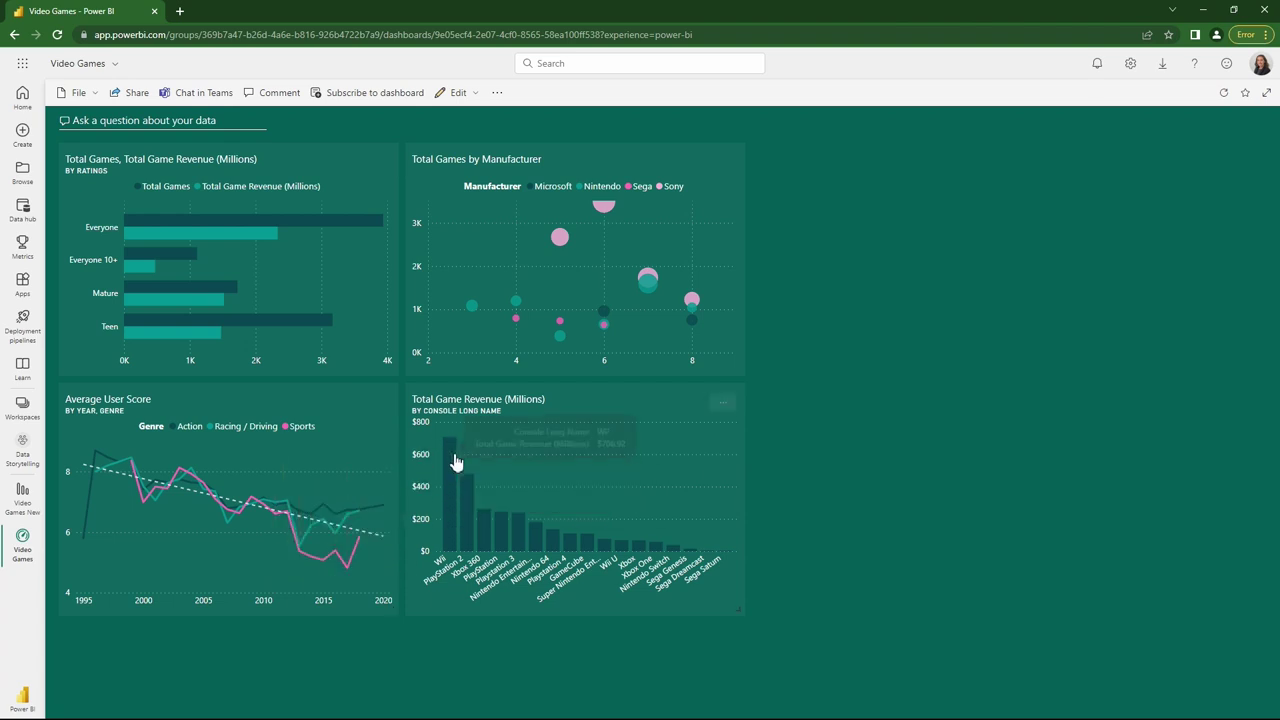
pyautogui.click(455, 462)
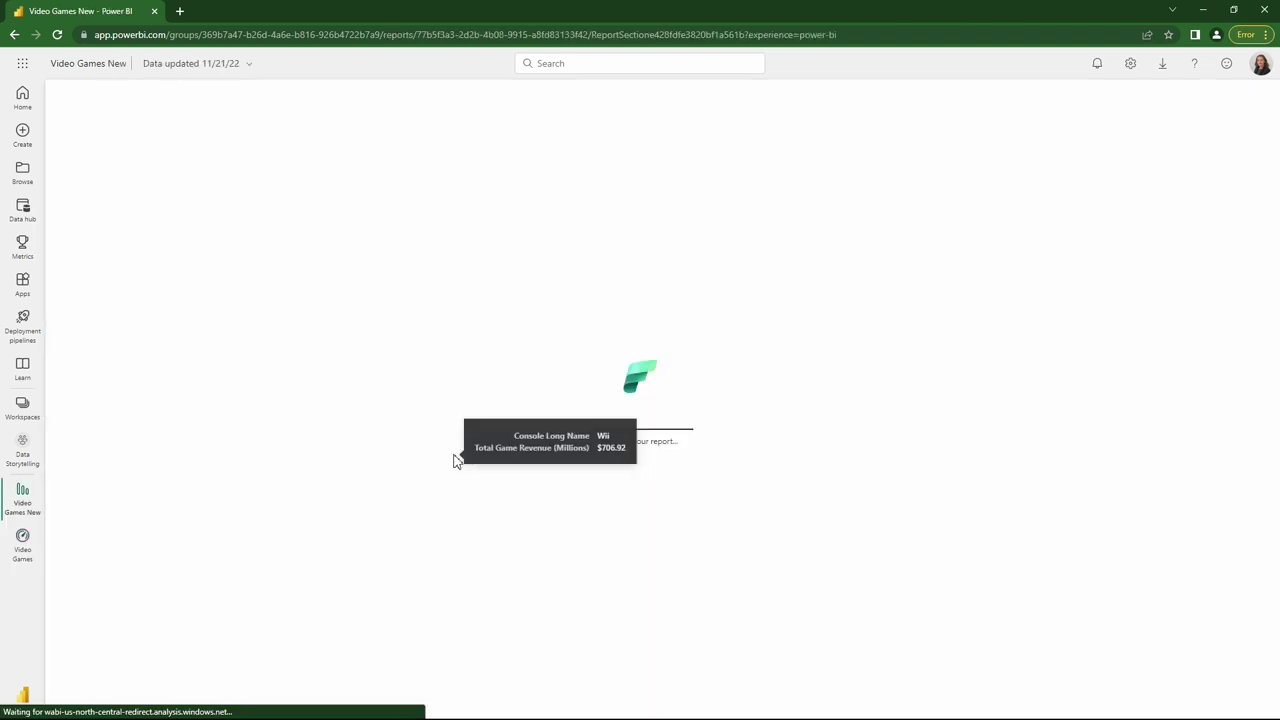